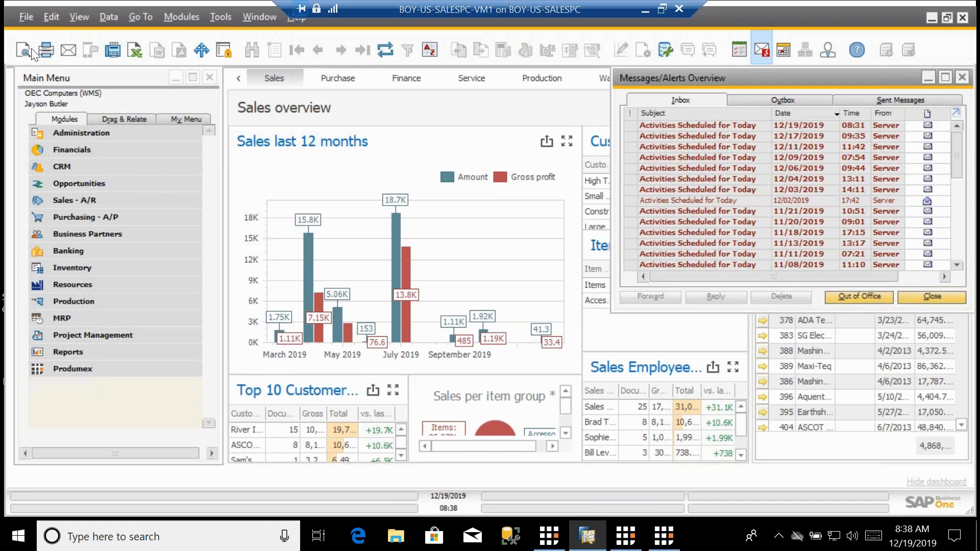
# Bring the SAP Business One main menu into focus beside the sales dashboard.
pyautogui.click(97, 77)
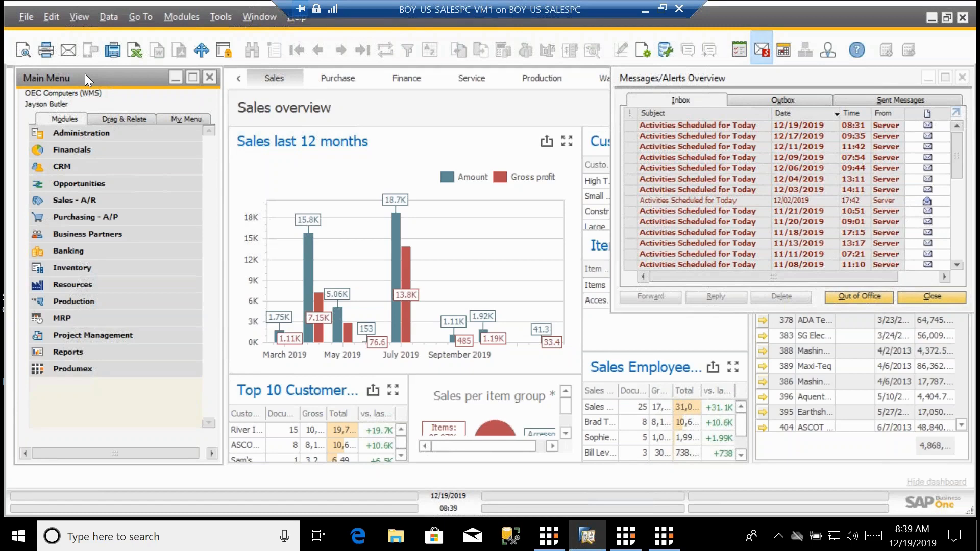
# Close the Messages/Alerts Overview and expand the Produmex module's menu folders.
pyautogui.click(963, 79)
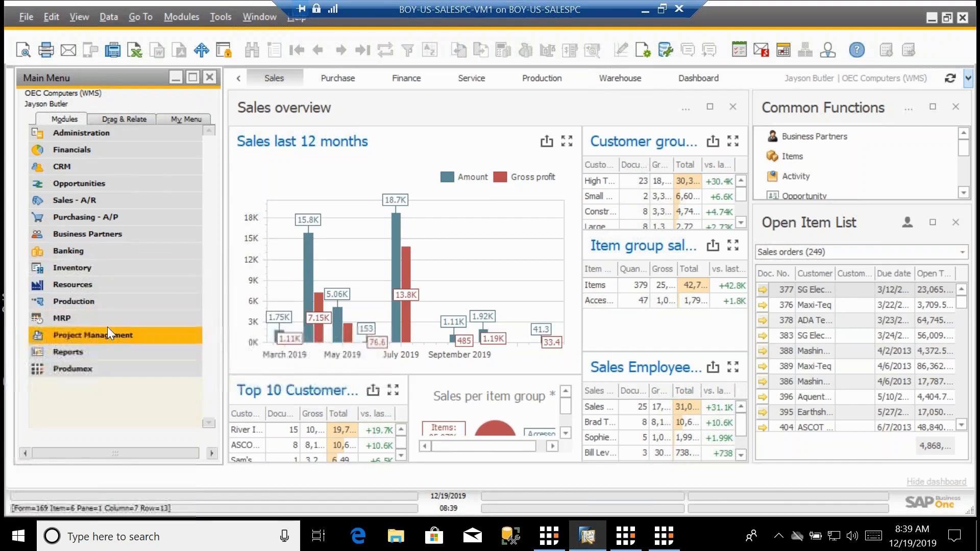
pyautogui.click(67, 370)
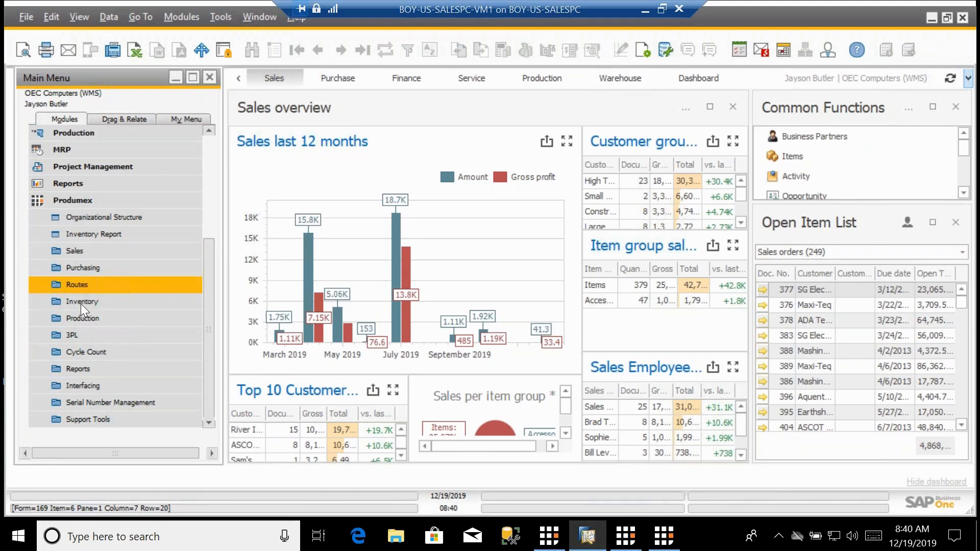
# Peek into the Produmex Inventory and Reports folders, then expand the standard Inventory module.
pyautogui.click(81, 305)
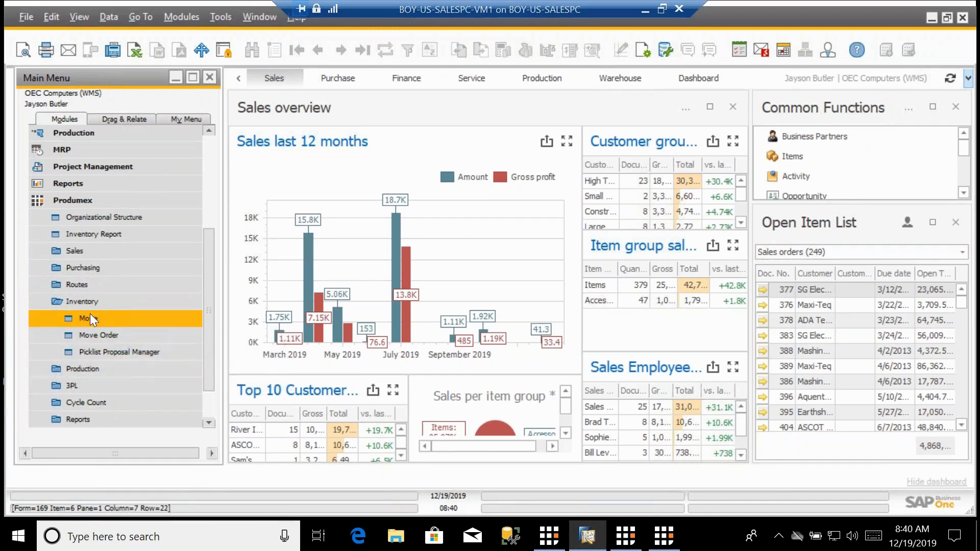
pyautogui.click(90, 302)
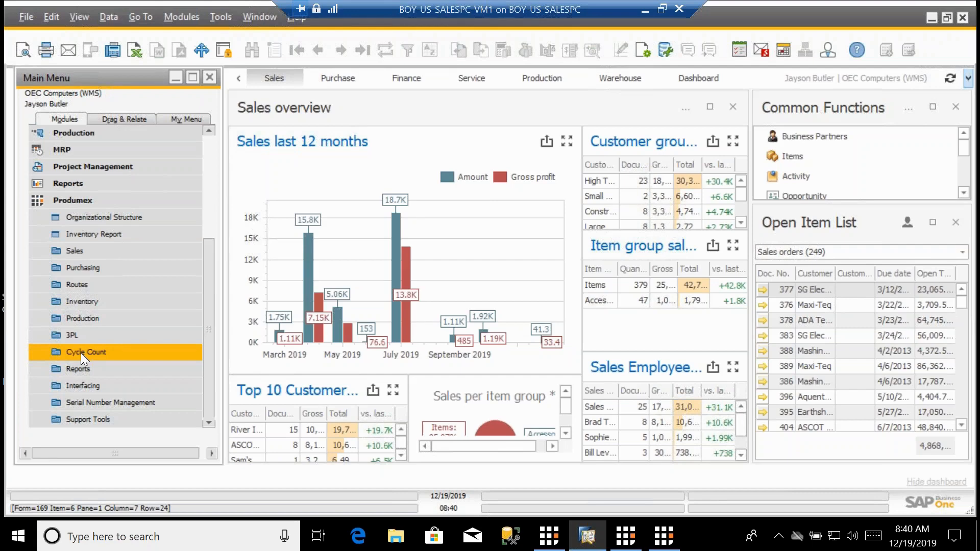
pyautogui.click(82, 368)
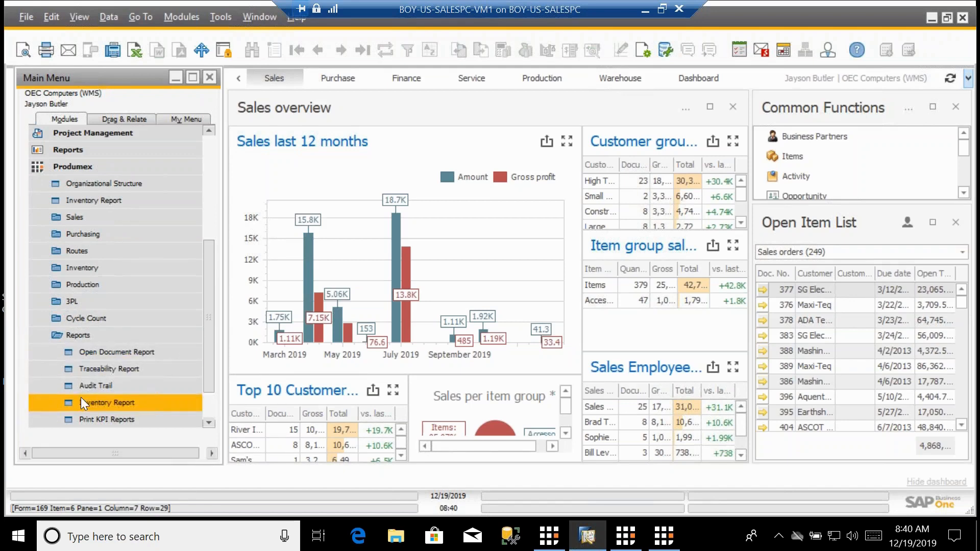
pyautogui.click(85, 335)
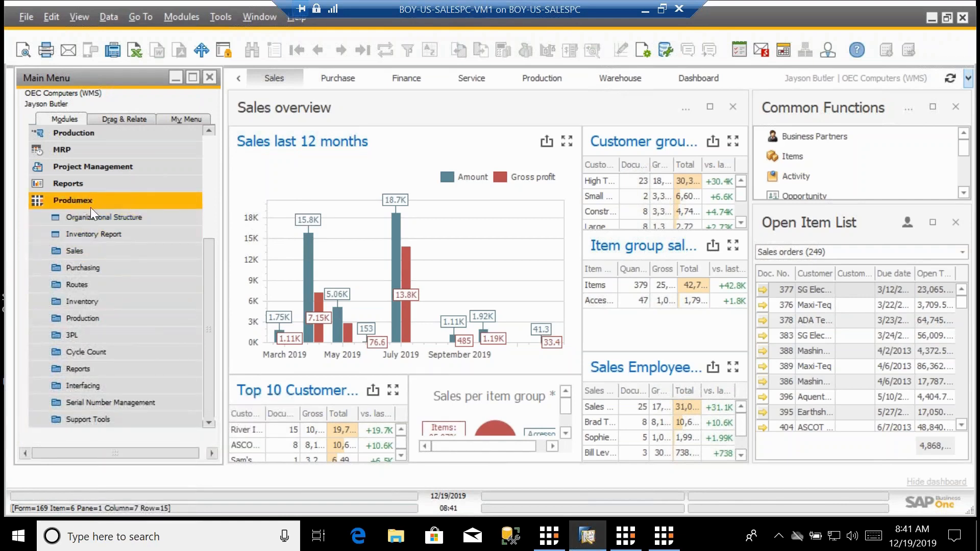
pyautogui.scroll(3, 129, 391)
pyautogui.scroll(2, 127, 369)
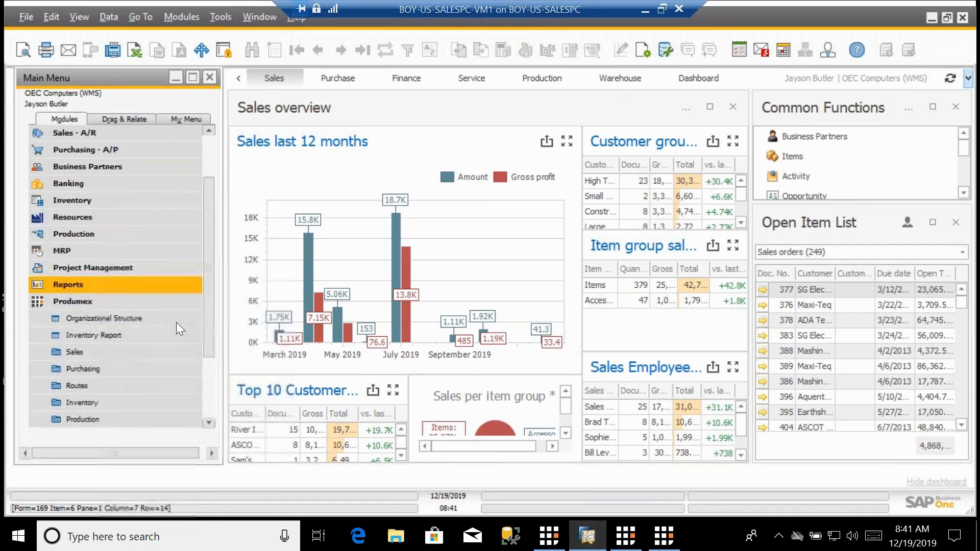
pyautogui.scroll(2, 132, 162)
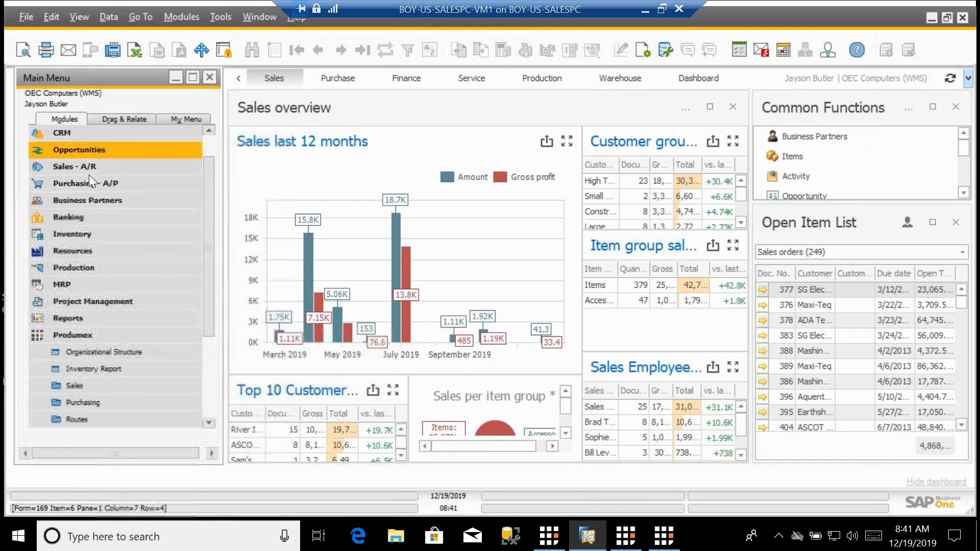
pyautogui.scroll(2, 84, 215)
pyautogui.click(81, 239)
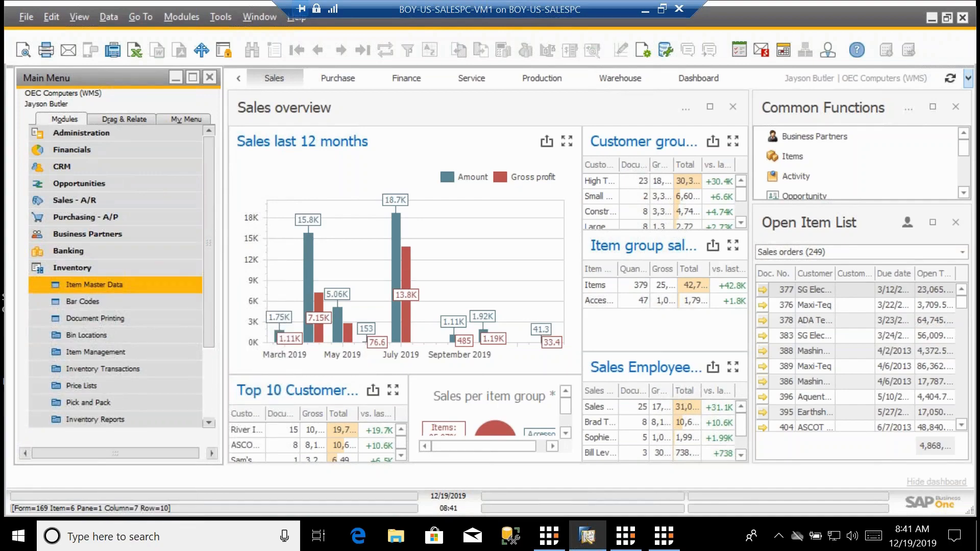
# Load item F0710 Irish Organic Salmon into Item Master Data via an F* item search.
pyautogui.click(94, 285)
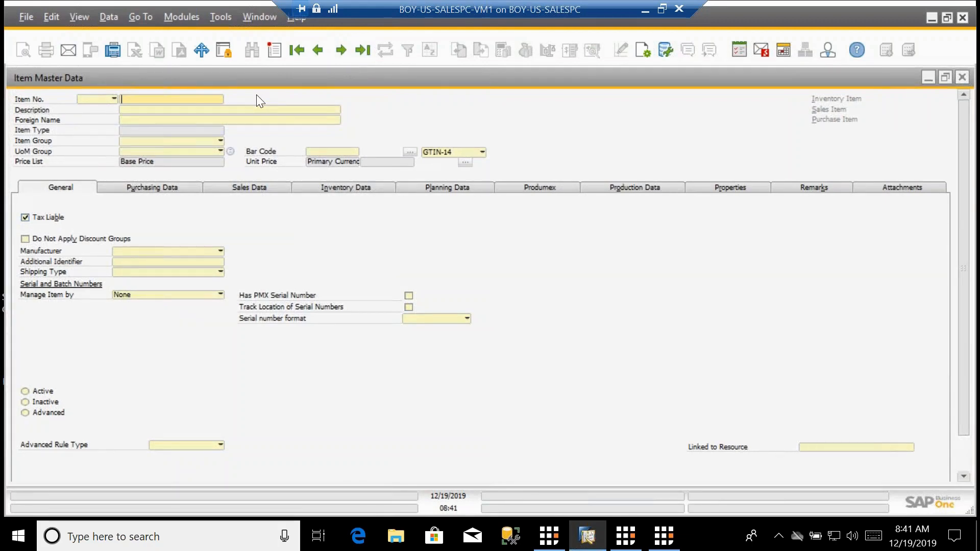
pyautogui.write('F*')
pyautogui.press('Tab')
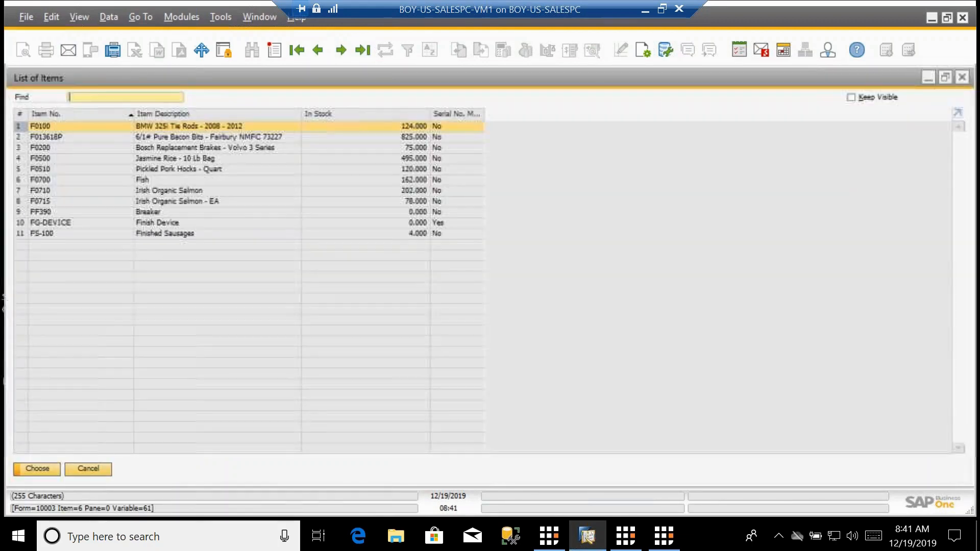
pyautogui.click(18, 192)
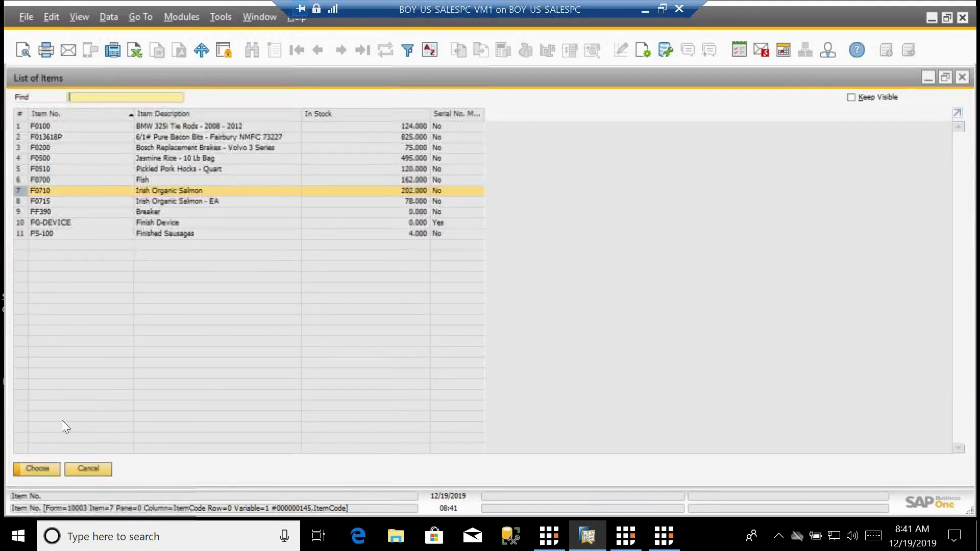
pyautogui.click(44, 470)
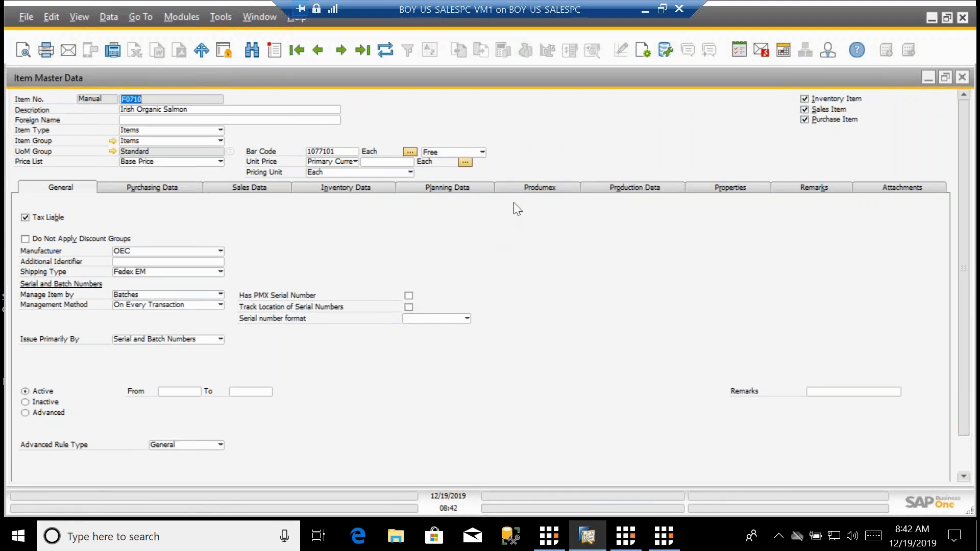
# Show item F0710's Produmex settings and its Catch Weight details.
pyautogui.click(532, 189)
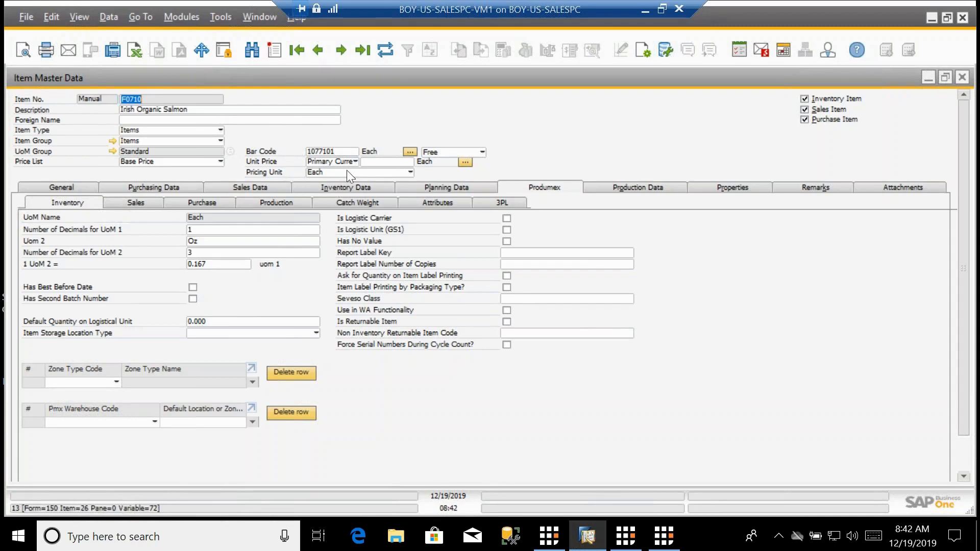
pyautogui.click(364, 202)
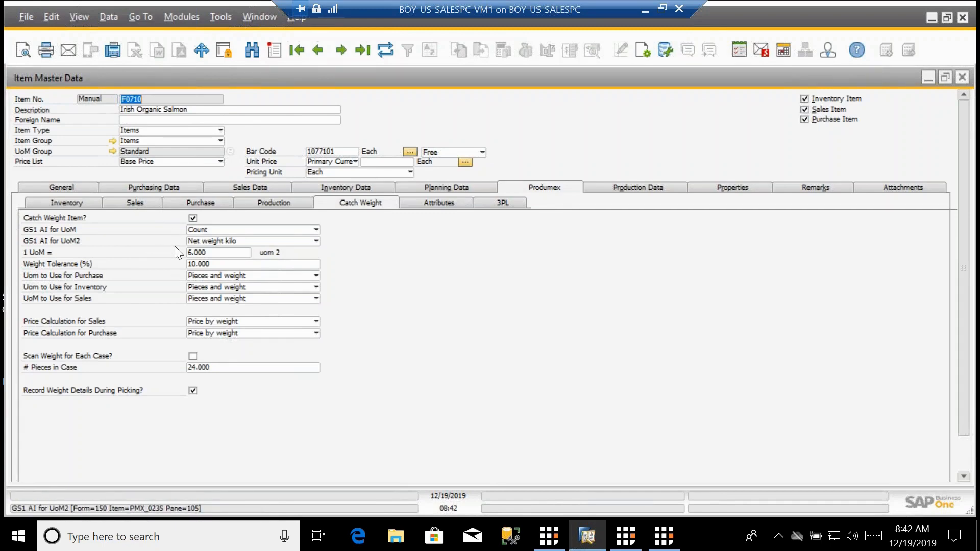
# Review F0710's Produmex Inventory, Catch Weight and Sales sub-tab settings.
pyautogui.click(88, 201)
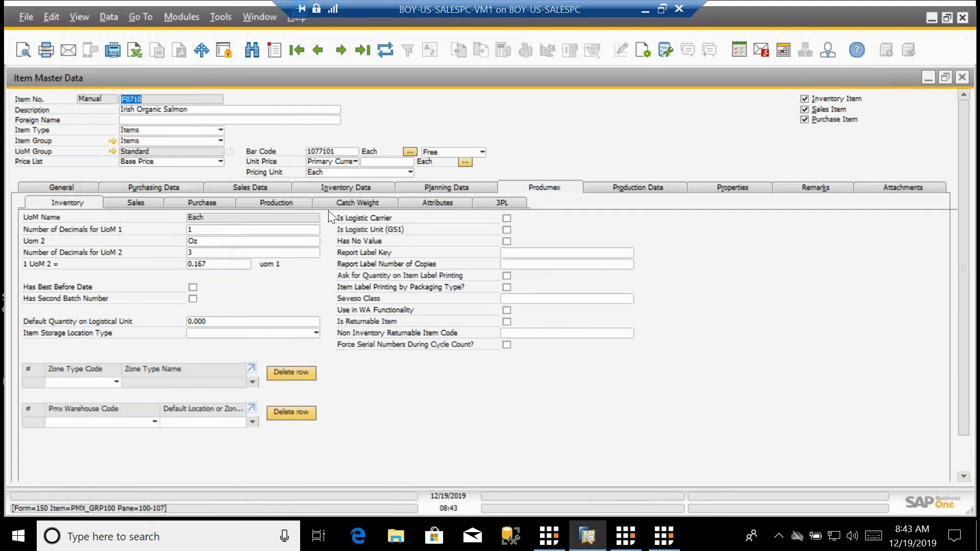
pyautogui.click(346, 199)
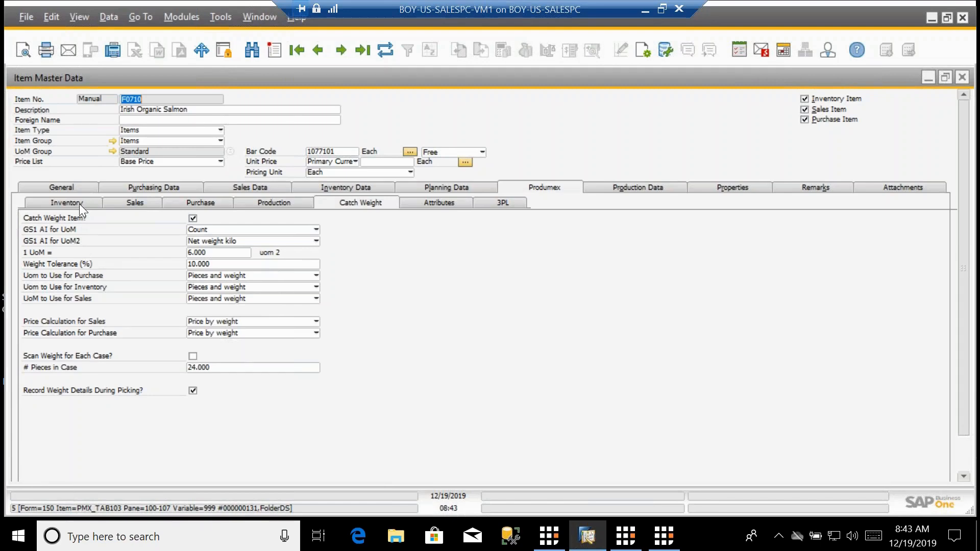
pyautogui.click(123, 202)
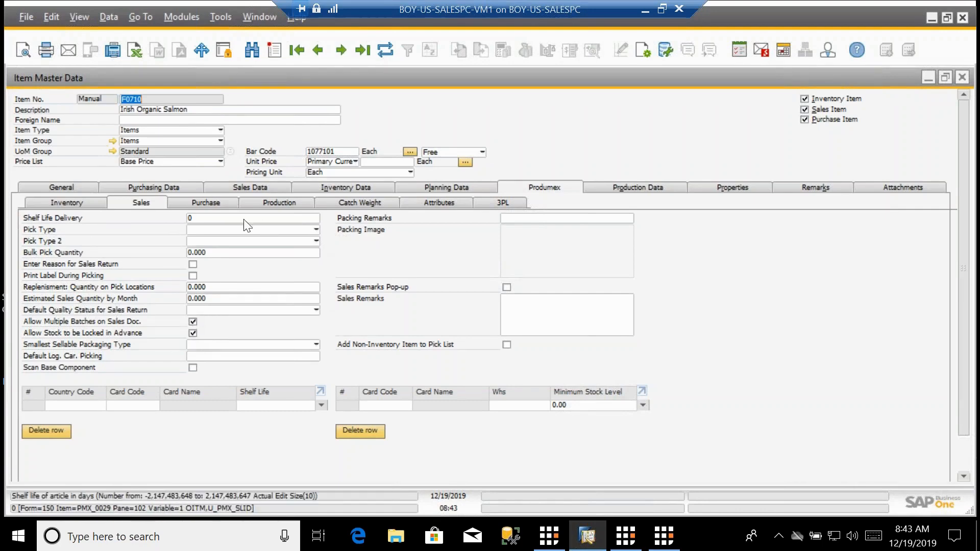
# Review F0710's Produmex Purchase, Production, Catch Weight and Attribute settings.
pyautogui.click(205, 202)
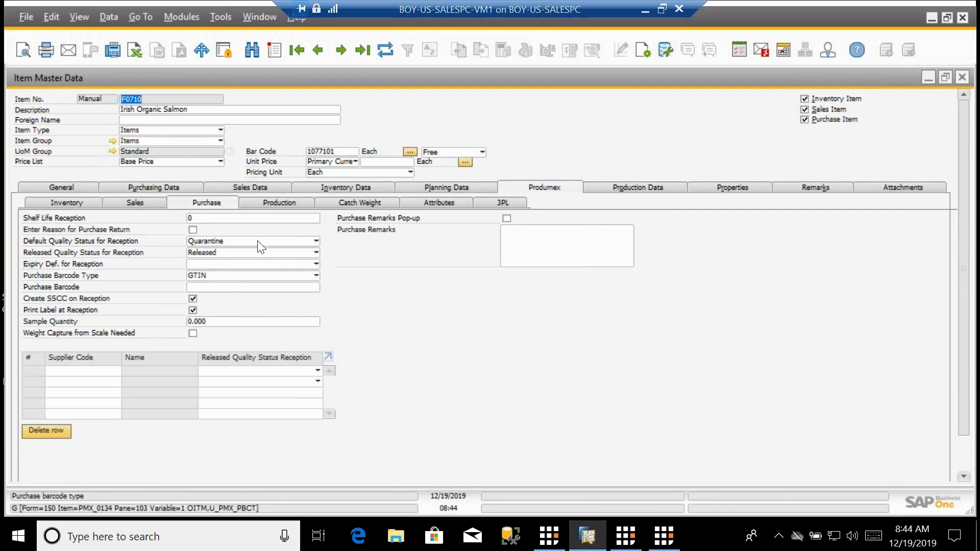
pyautogui.click(278, 202)
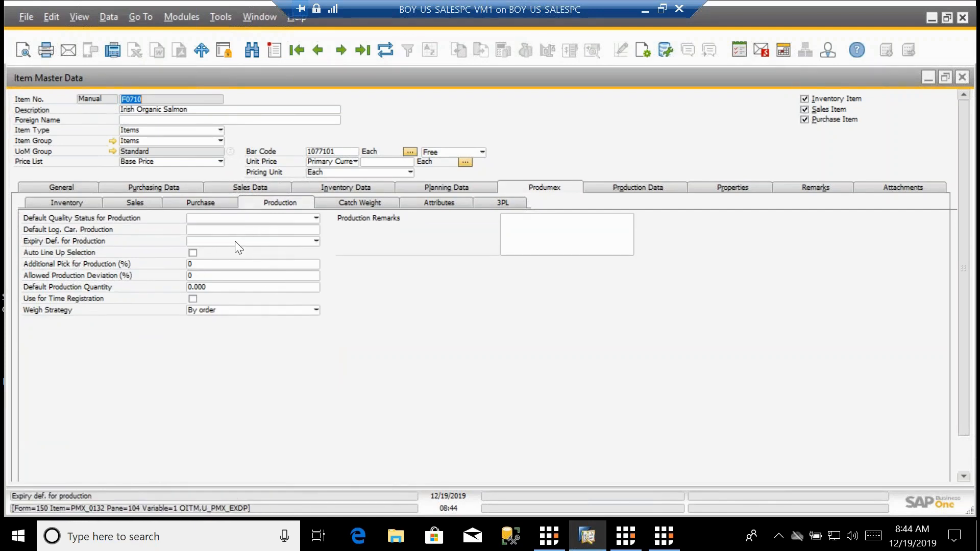
pyautogui.click(358, 200)
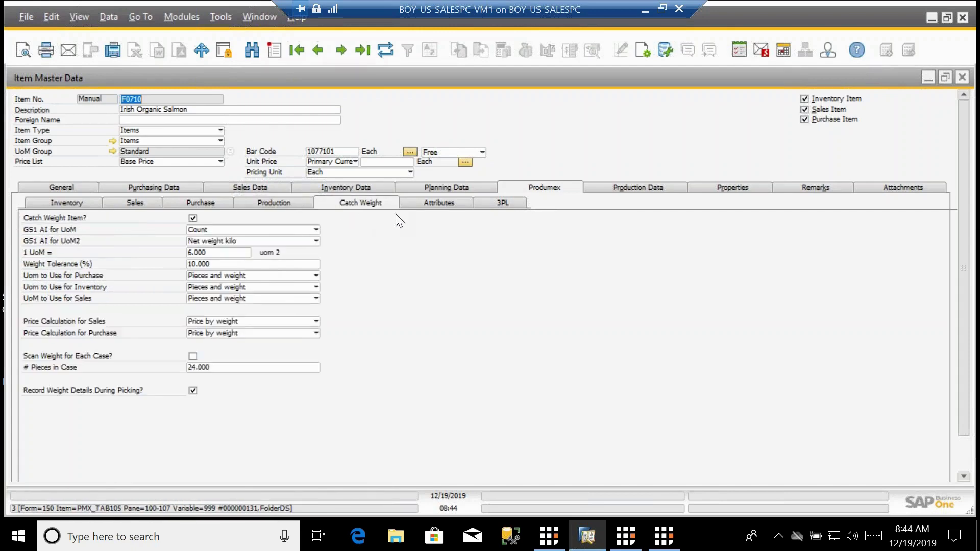
pyautogui.click(428, 204)
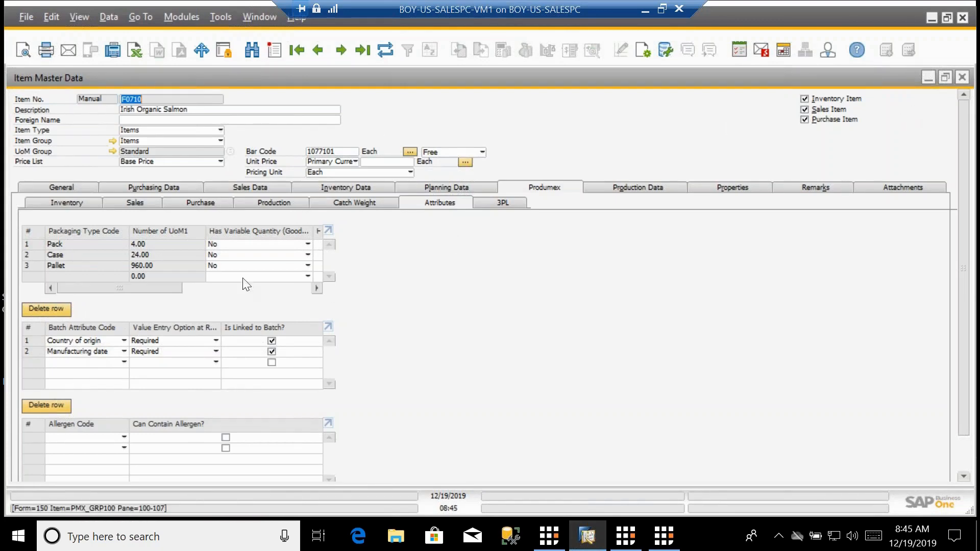
# Close the salmon item record and load customer C20000 Maxi-Teq in Business Partner Master Data.
pyautogui.click(967, 78)
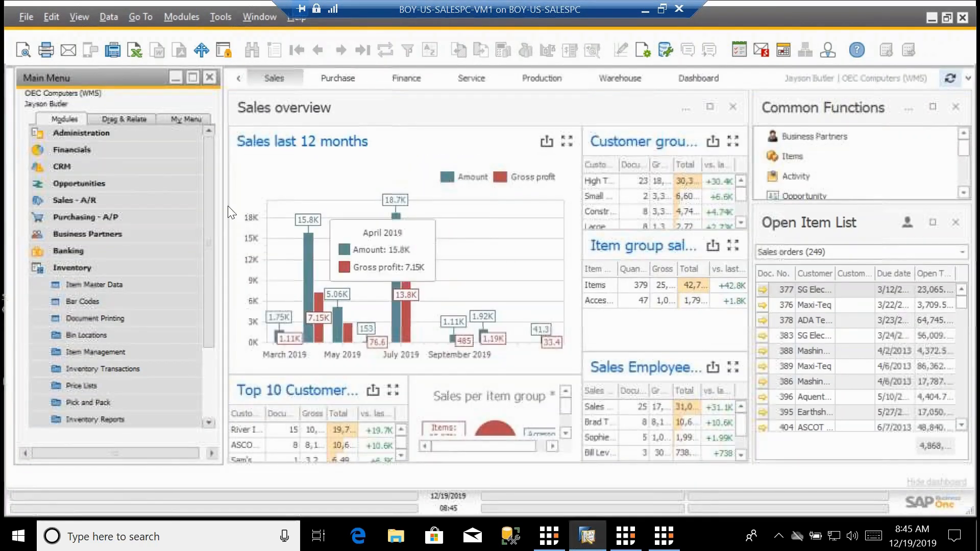
pyautogui.click(61, 234)
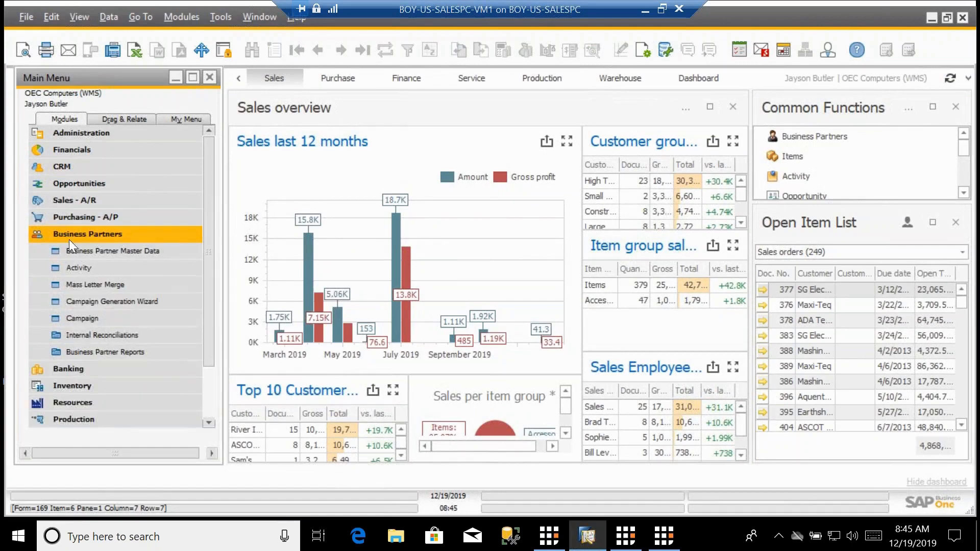
pyautogui.click(75, 250)
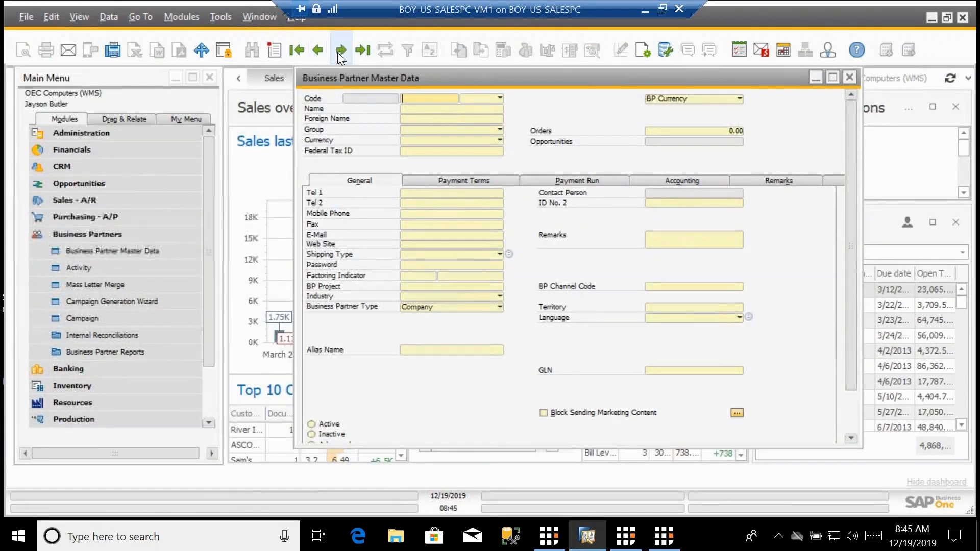
pyautogui.click(340, 50)
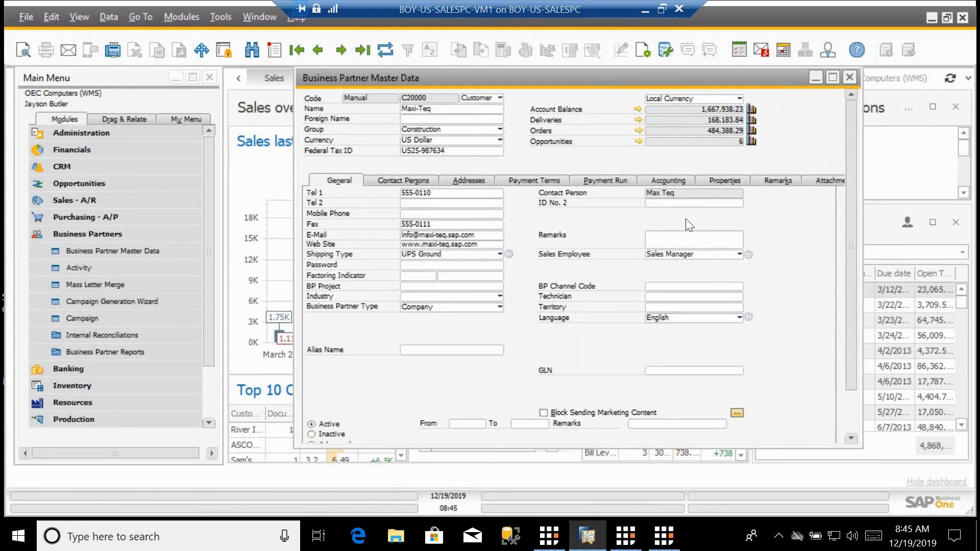
# Review Maxi-Teq's Produmex fields on the maximized form, then close it with OK.
pyautogui.click(835, 78)
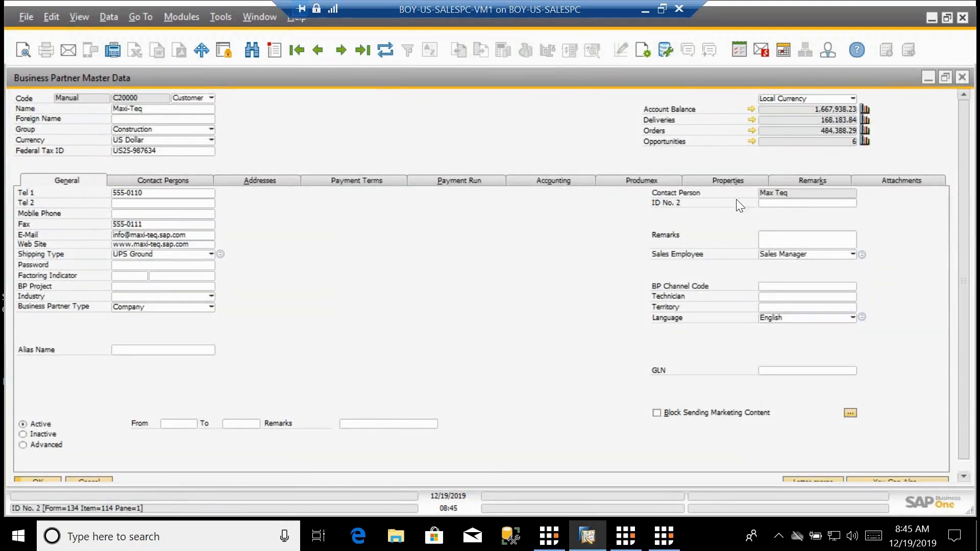
pyautogui.click(639, 183)
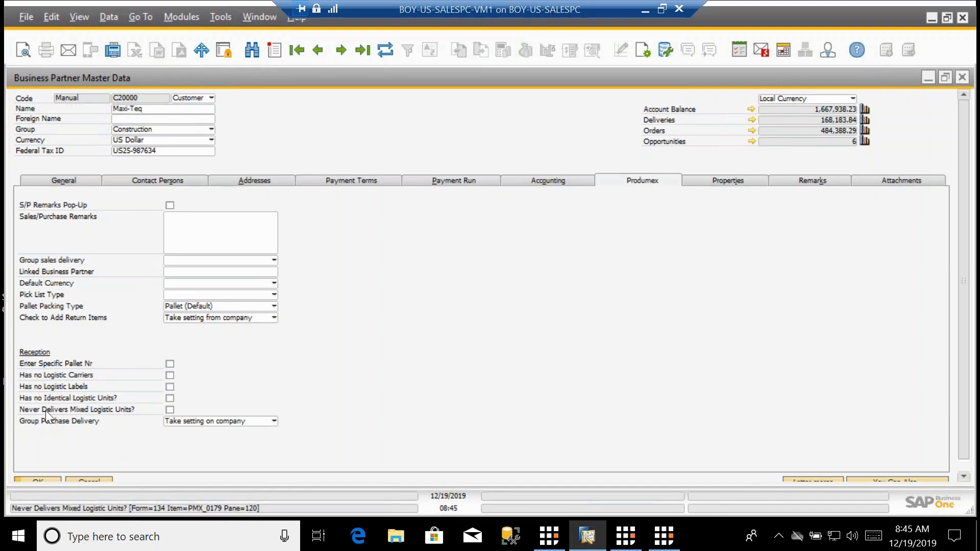
pyautogui.click(28, 479)
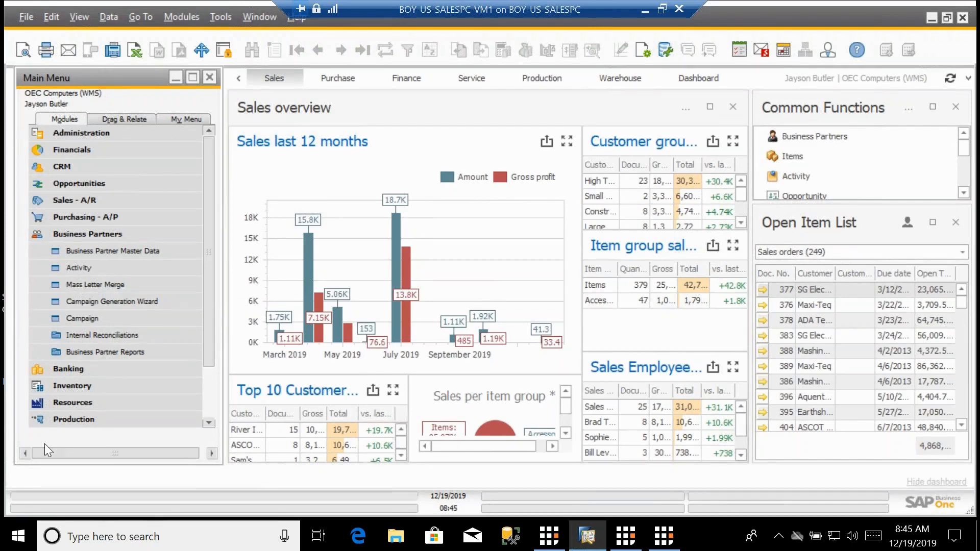
# Collapse Business Partners, expand Produmex, and launch the Produmex terminal function menu.
pyautogui.click(71, 233)
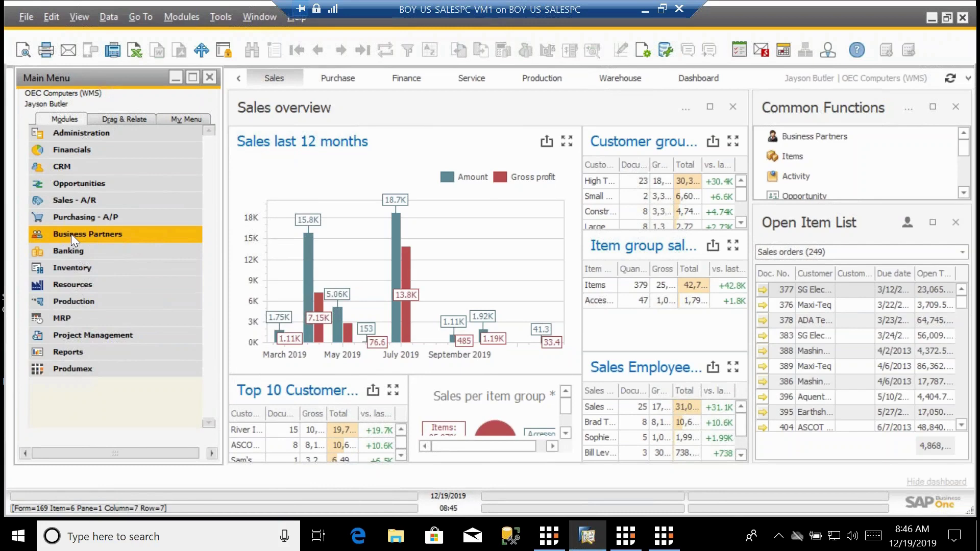
pyautogui.click(72, 373)
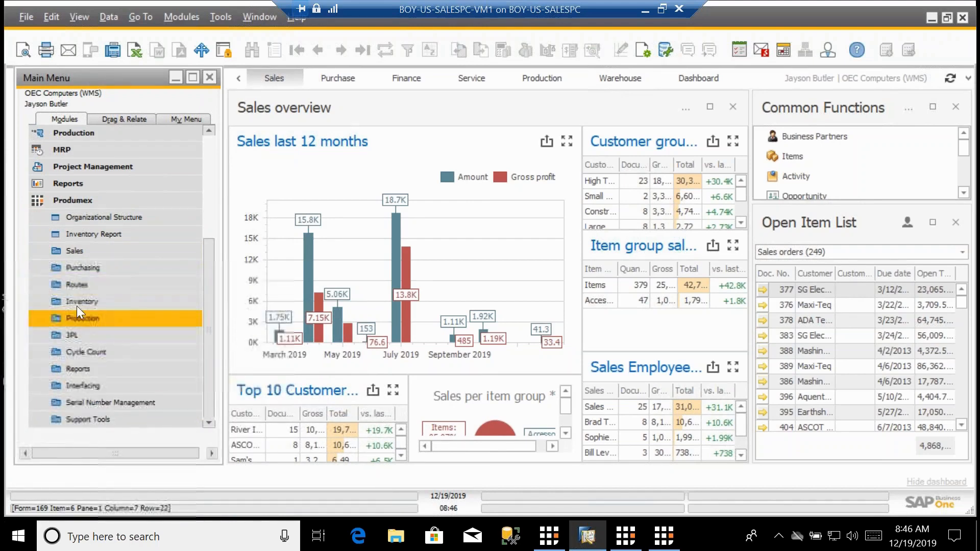
pyautogui.scroll(3, 82, 306)
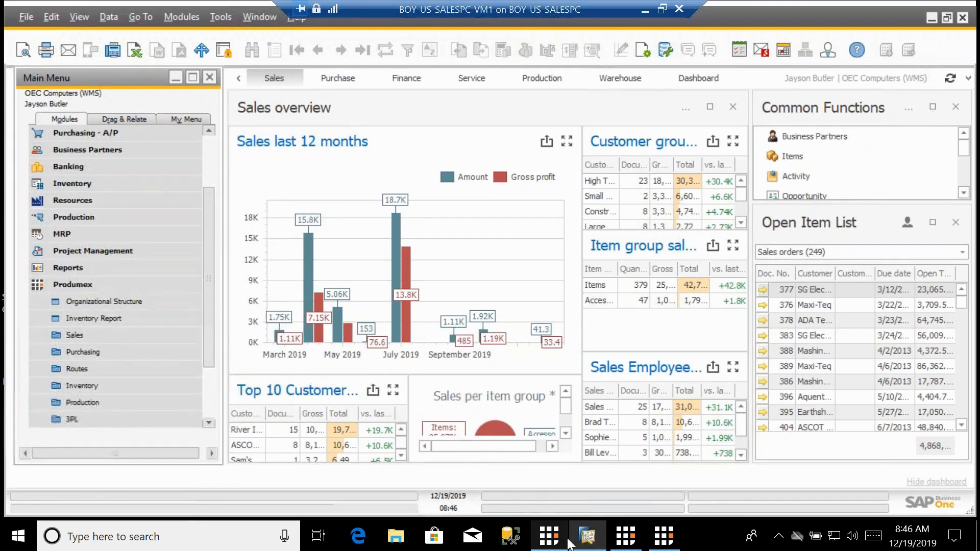
pyautogui.click(550, 536)
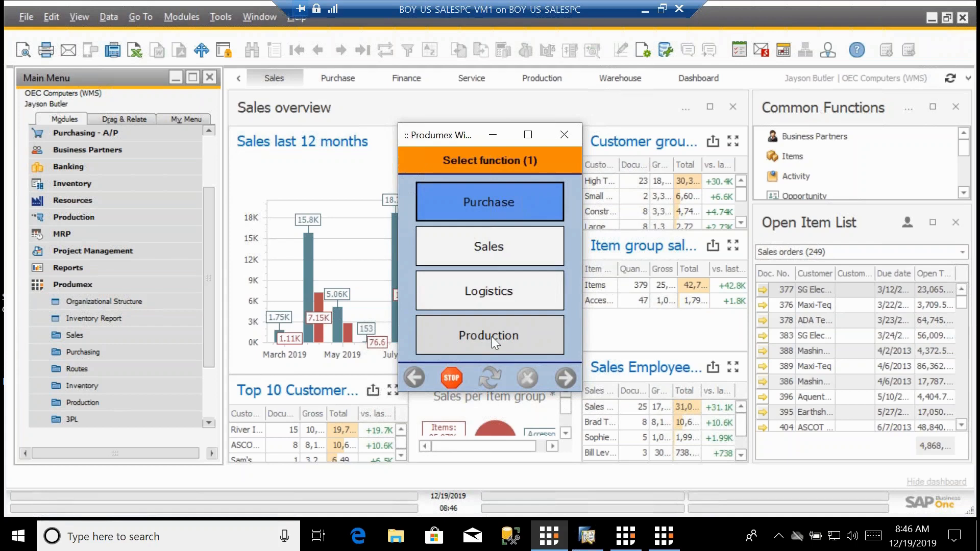
pyautogui.click(500, 213)
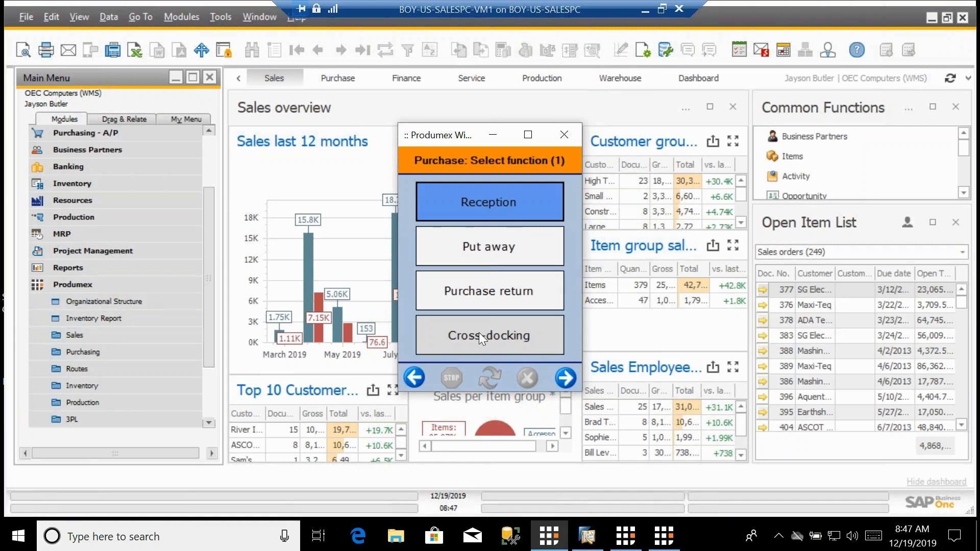
pyautogui.click(565, 377)
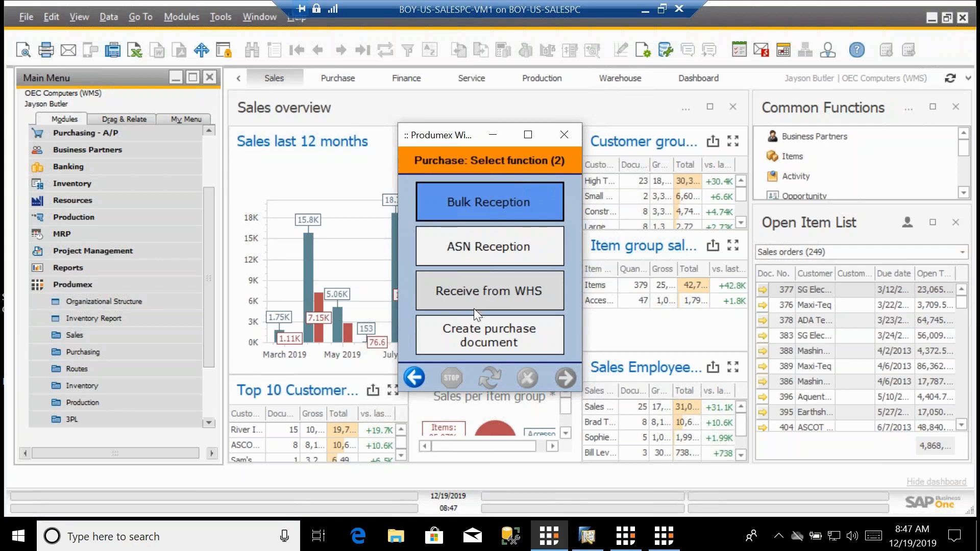
pyautogui.click(413, 377)
# Browse all three pages of the terminal's Sales functions (Picking, Multi-picking, Zone-picking, Ad hoc picking) and return to page 1.
pyautogui.click(413, 377)
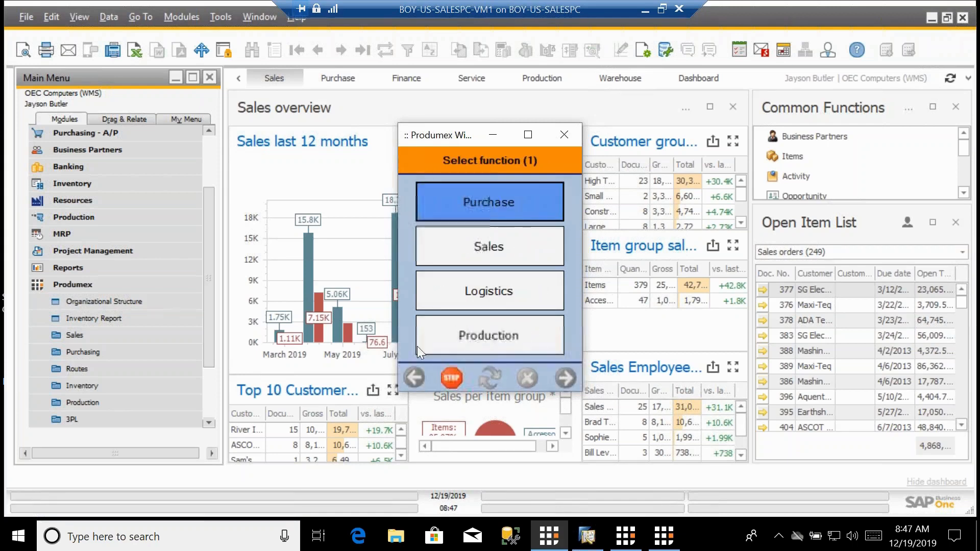
pyautogui.click(455, 245)
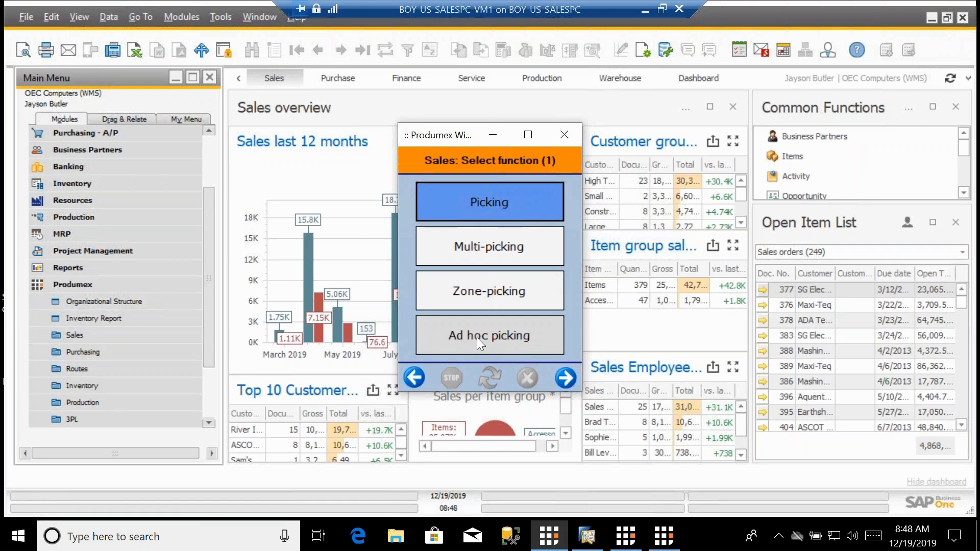
pyautogui.click(565, 376)
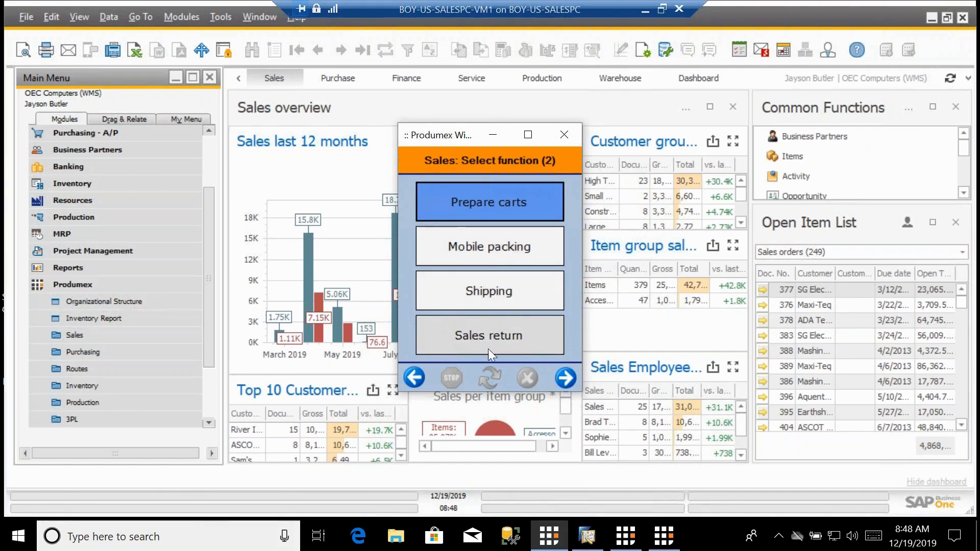
pyautogui.click(564, 379)
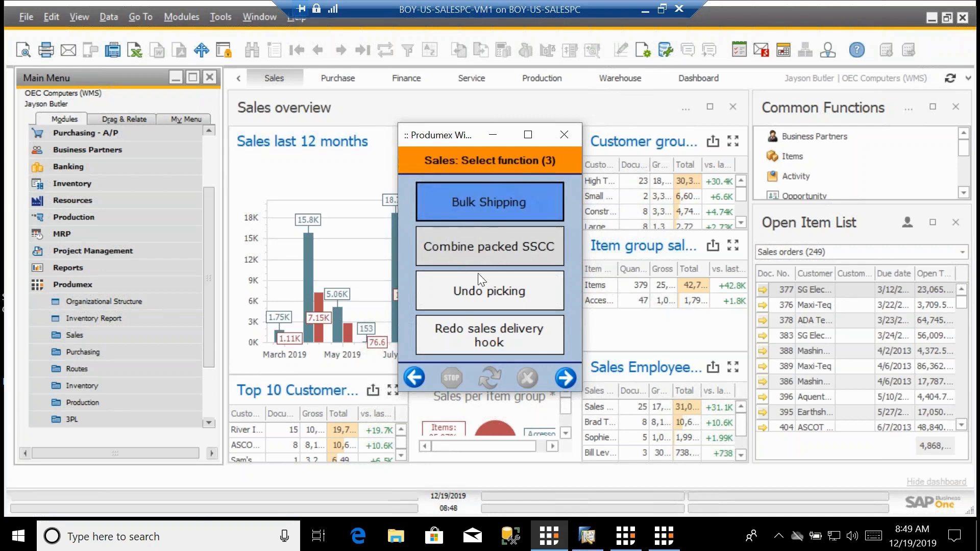
pyautogui.click(413, 382)
pyautogui.click(413, 383)
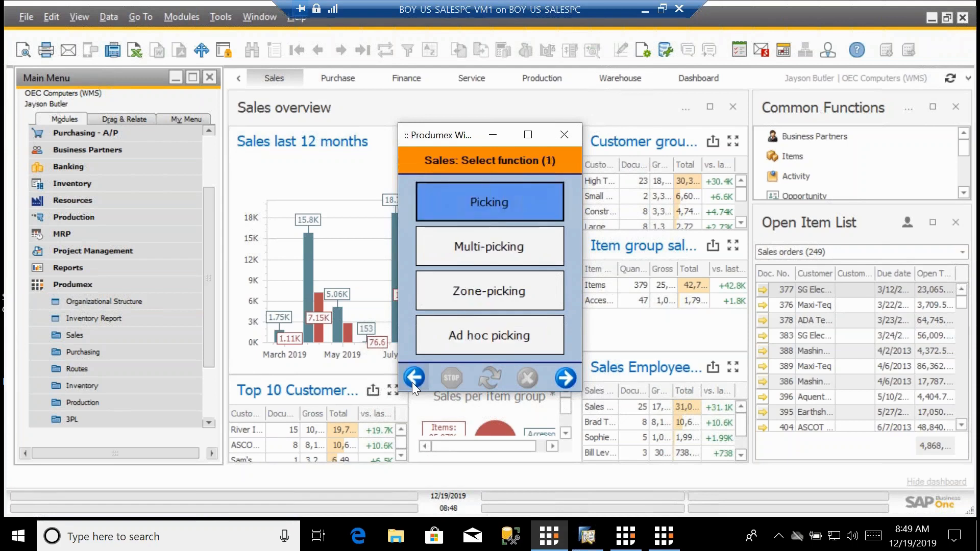
# Reach the handheld's Logistics Move functions, showing the Produmex Inventory folder alongside.
pyautogui.click(412, 381)
pyautogui.click(471, 303)
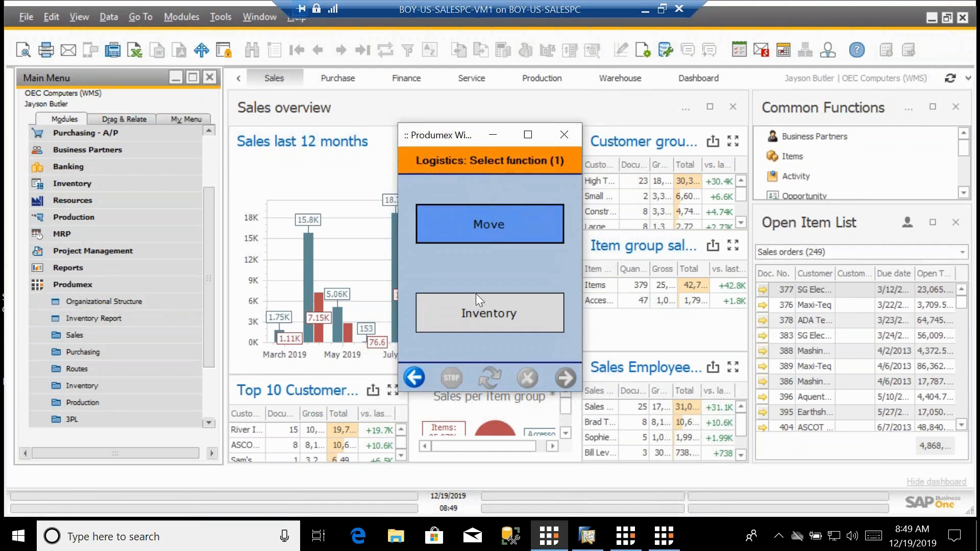
pyautogui.click(489, 233)
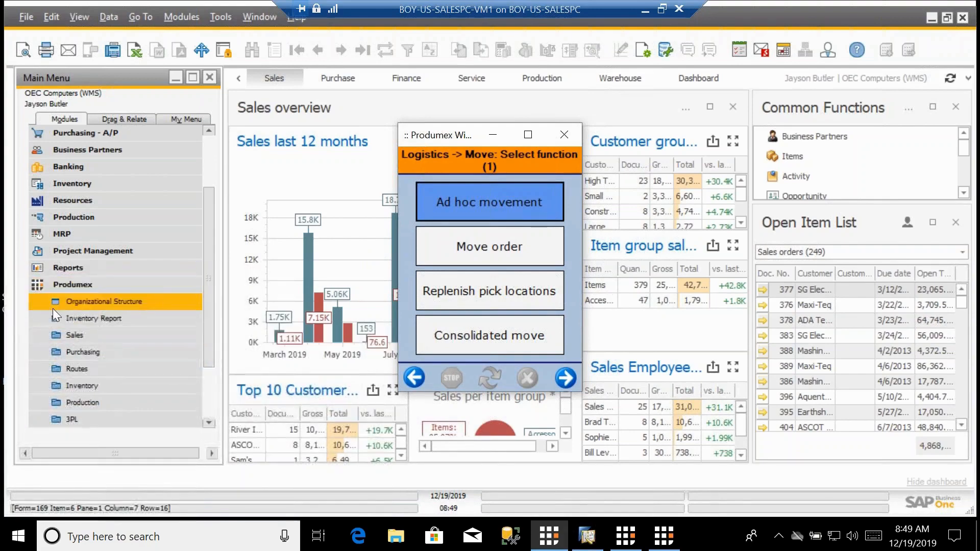
pyautogui.click(89, 388)
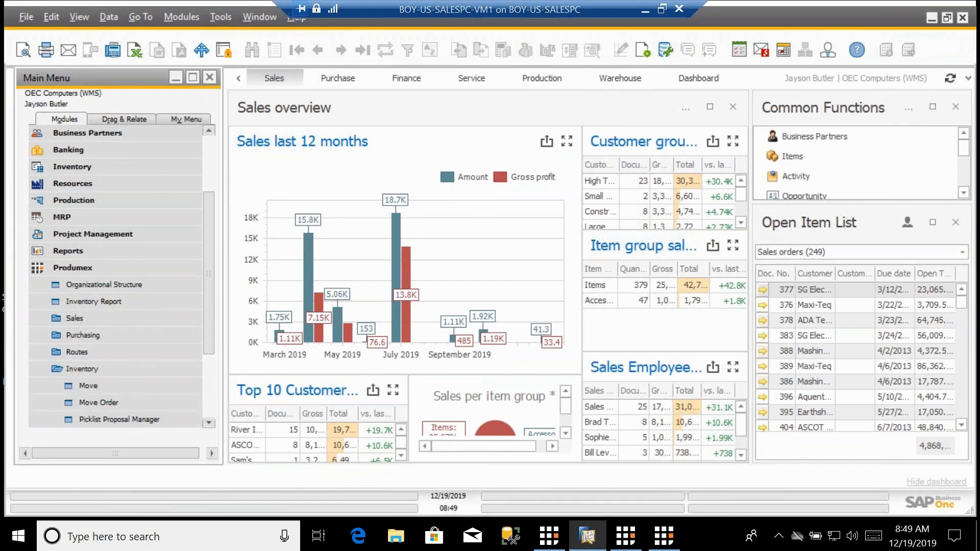
# Page through the remaining move functions such as Move from WA location and Receive from WHS.
pyautogui.click(568, 536)
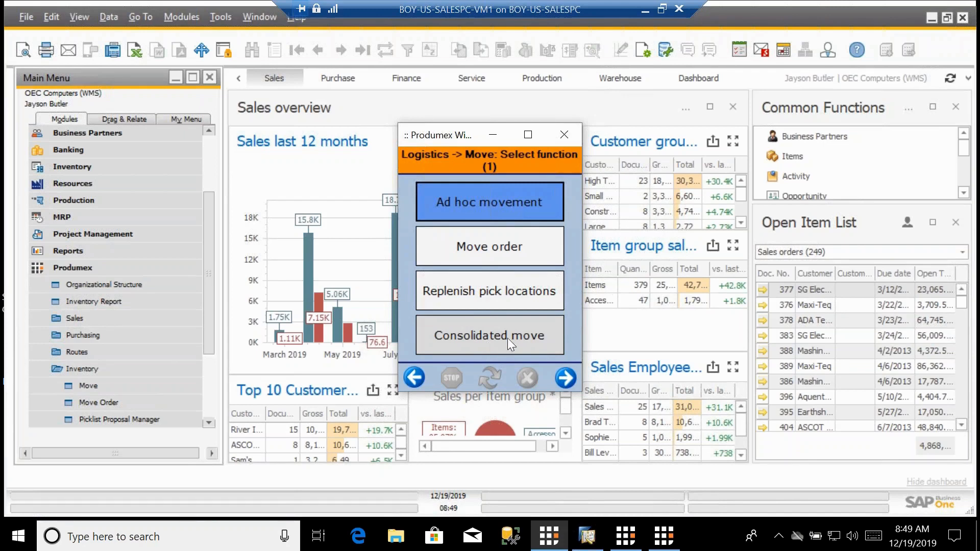
pyautogui.click(564, 377)
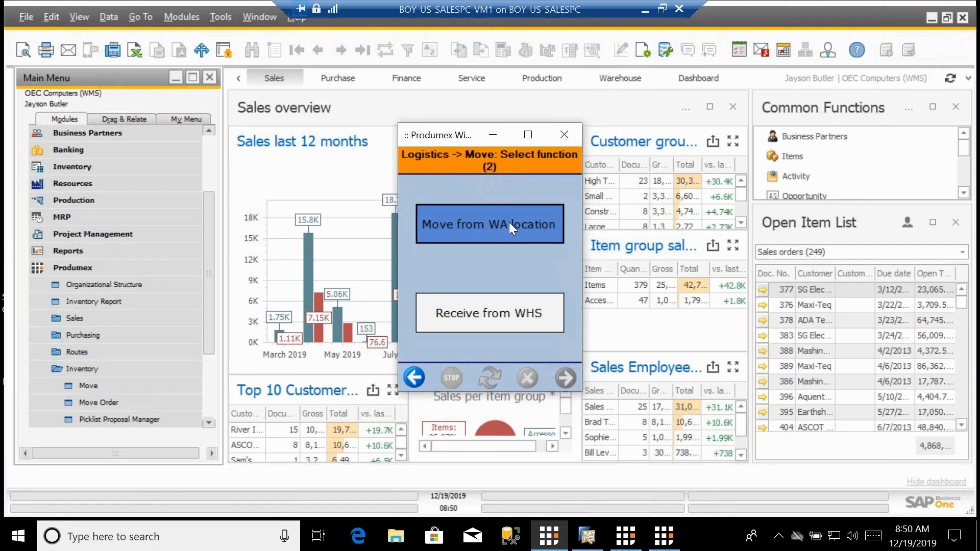
pyautogui.click(414, 379)
# Preview the Direct cycle counting tasks from the Logistics Inventory menu and return to it.
pyautogui.click(415, 379)
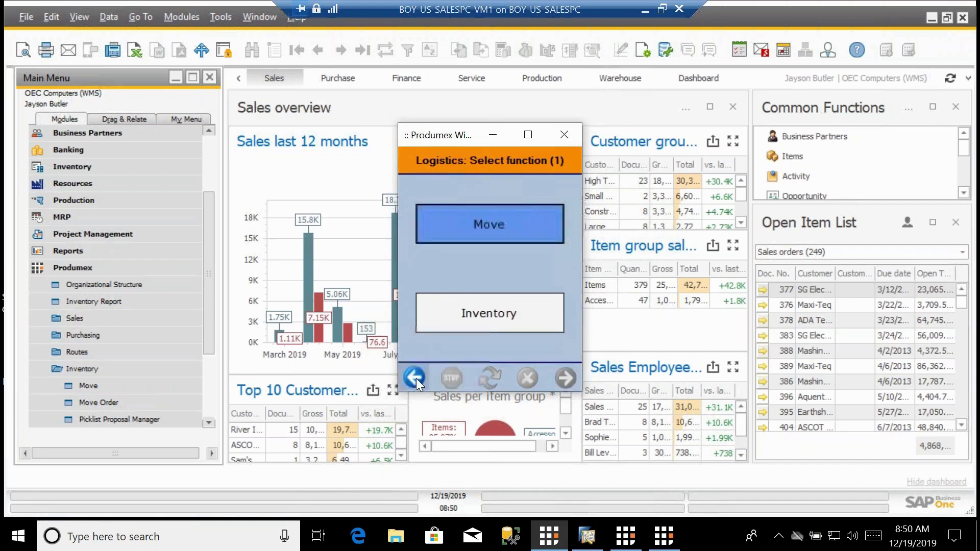
pyautogui.click(473, 325)
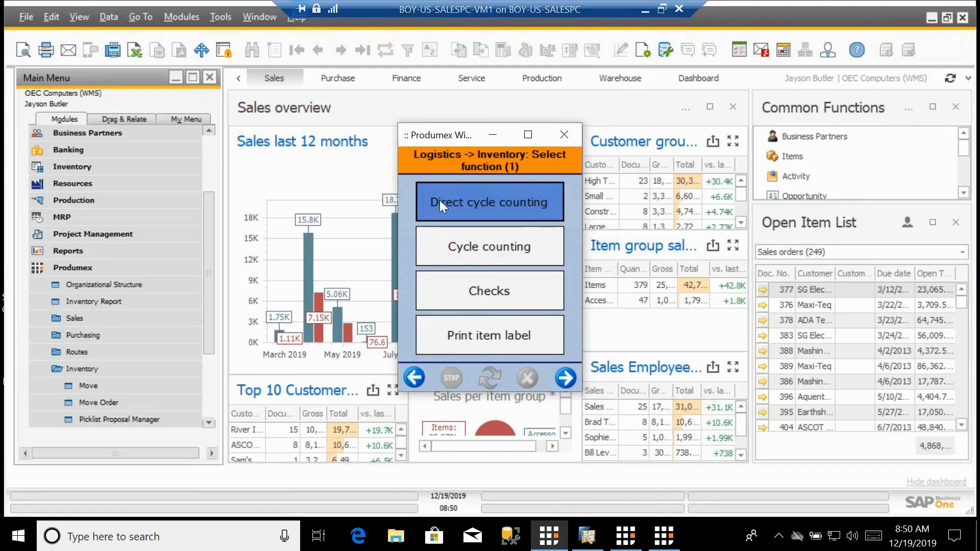
pyautogui.click(483, 200)
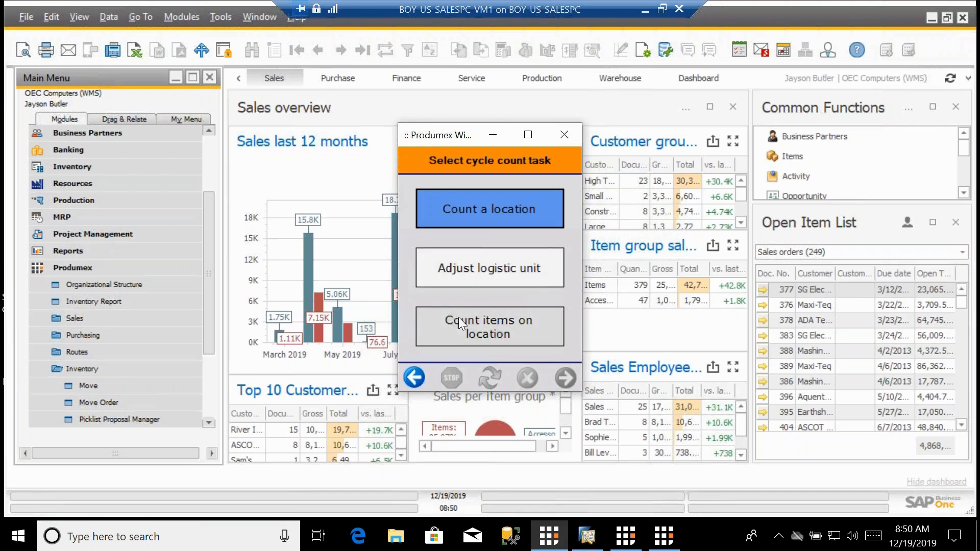
pyautogui.click(413, 377)
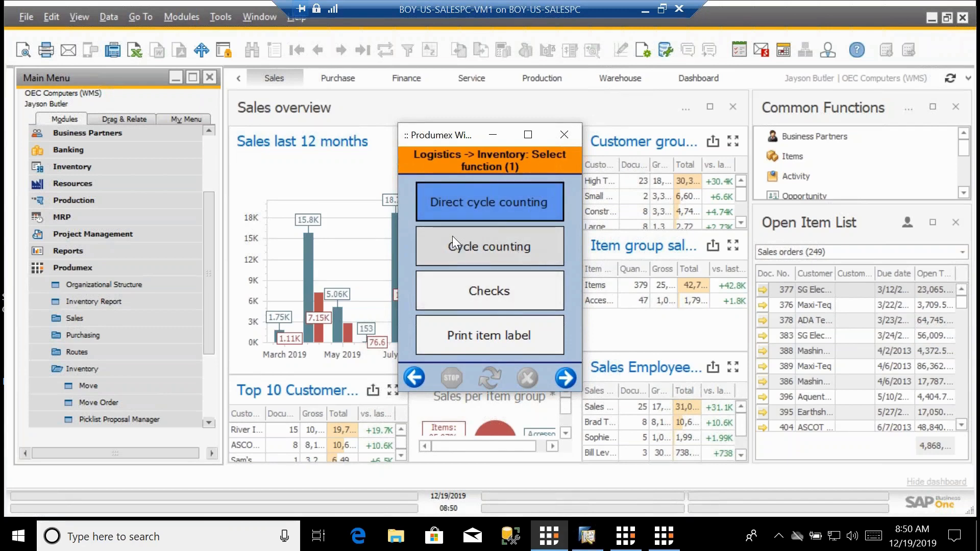
# Launch Select Locations to Count from the Produmex Cycle Count folder.
pyautogui.click(82, 369)
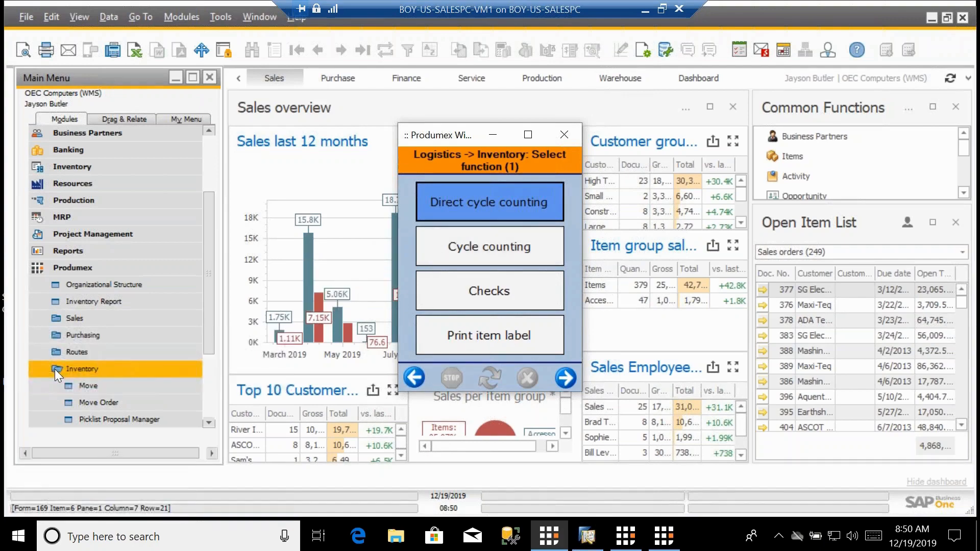
pyautogui.click(55, 369)
pyautogui.click(81, 416)
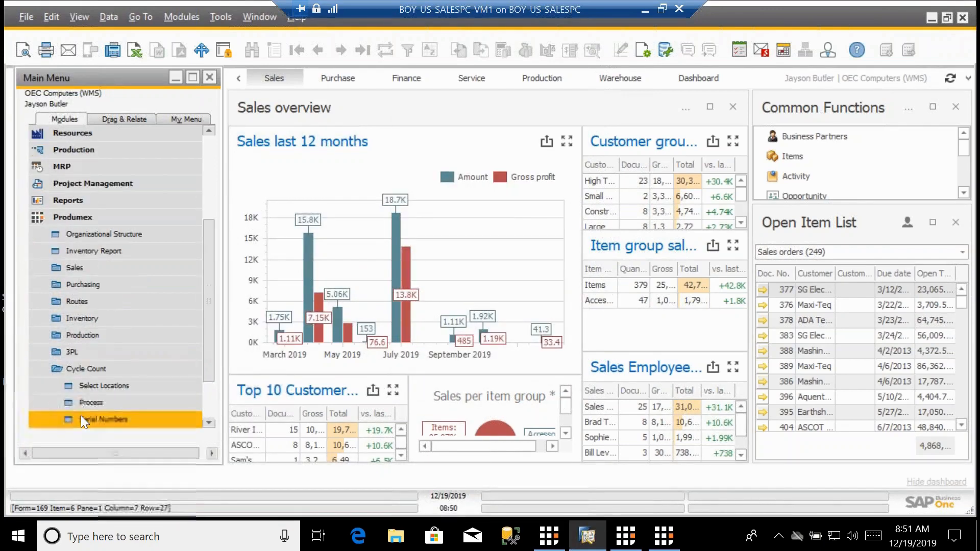
pyautogui.click(85, 383)
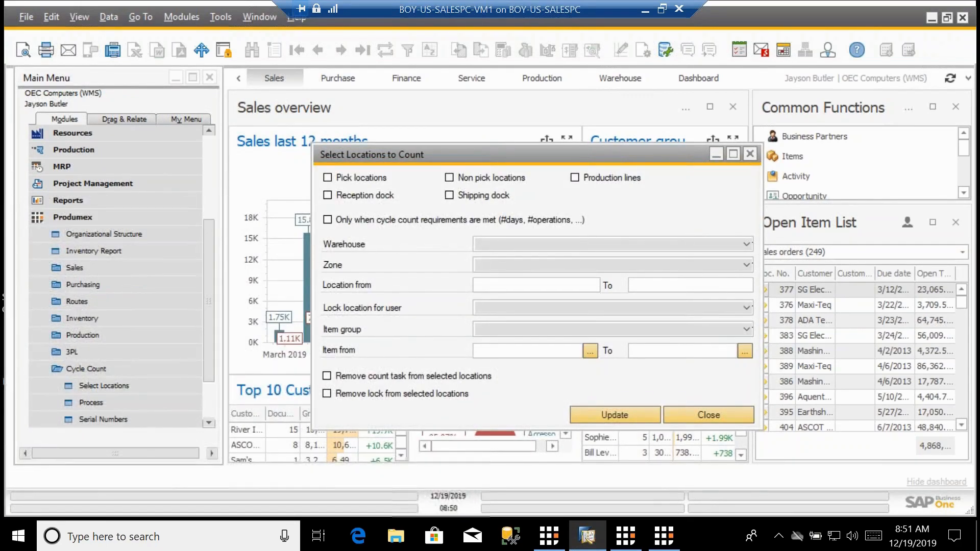
# Preview the handheld Cycle counting function, then launch Produmex Cycle Count Process for Distribution Center (01).
pyautogui.click(548, 536)
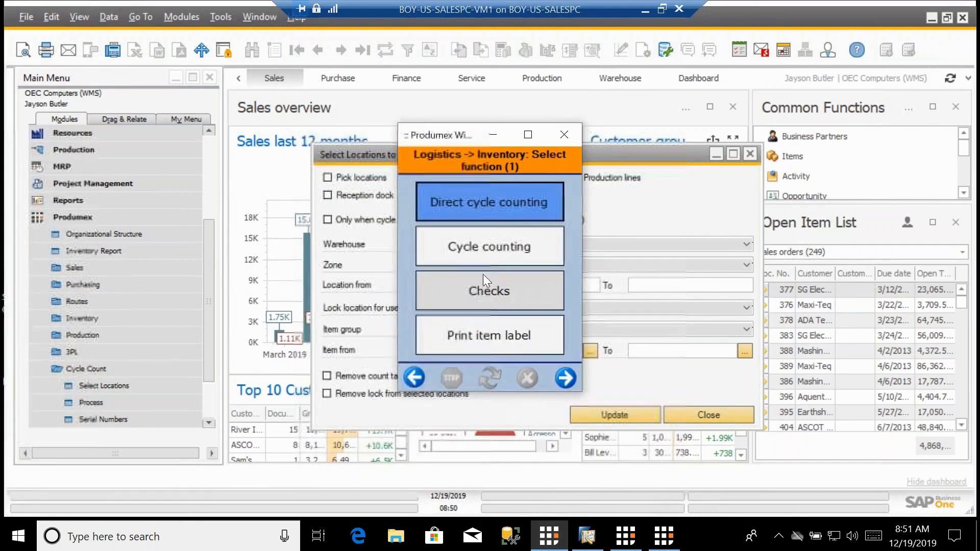
pyautogui.click(482, 253)
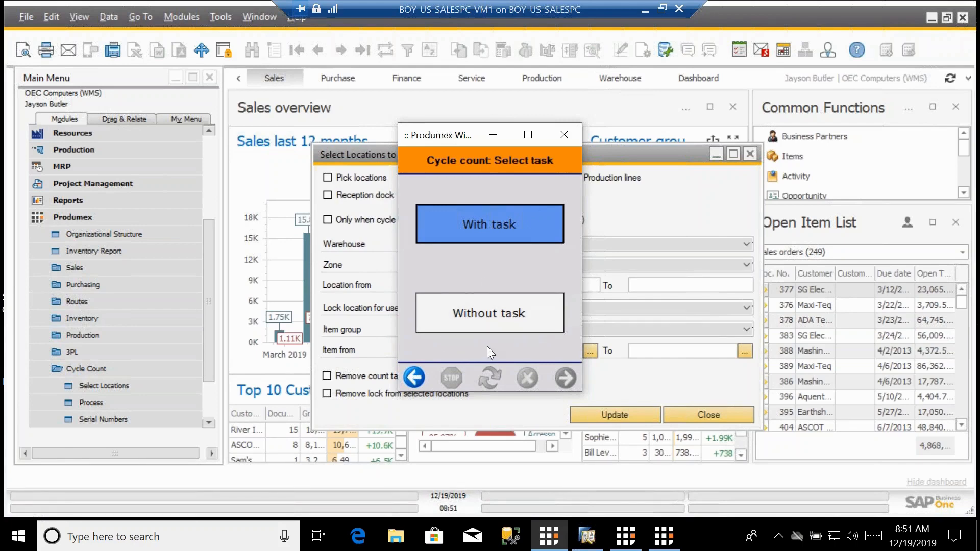
pyautogui.click(415, 376)
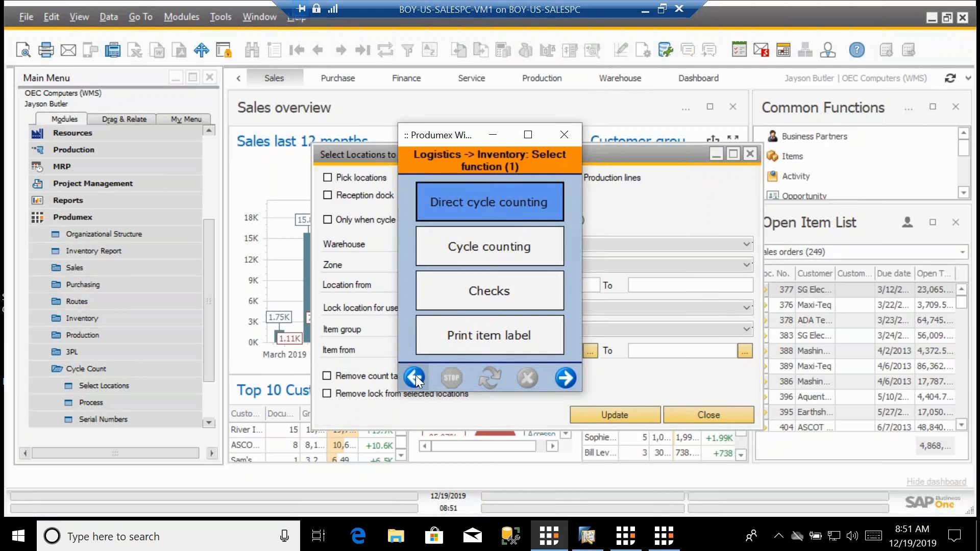
pyautogui.click(91, 403)
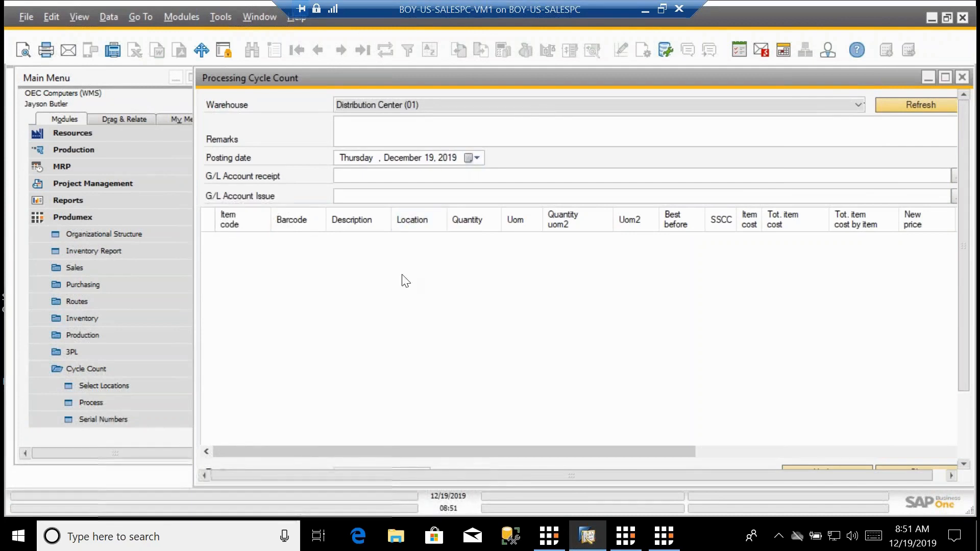
# Close both cycle count windows and return the handheld to its top-level function menu.
pyautogui.click(962, 77)
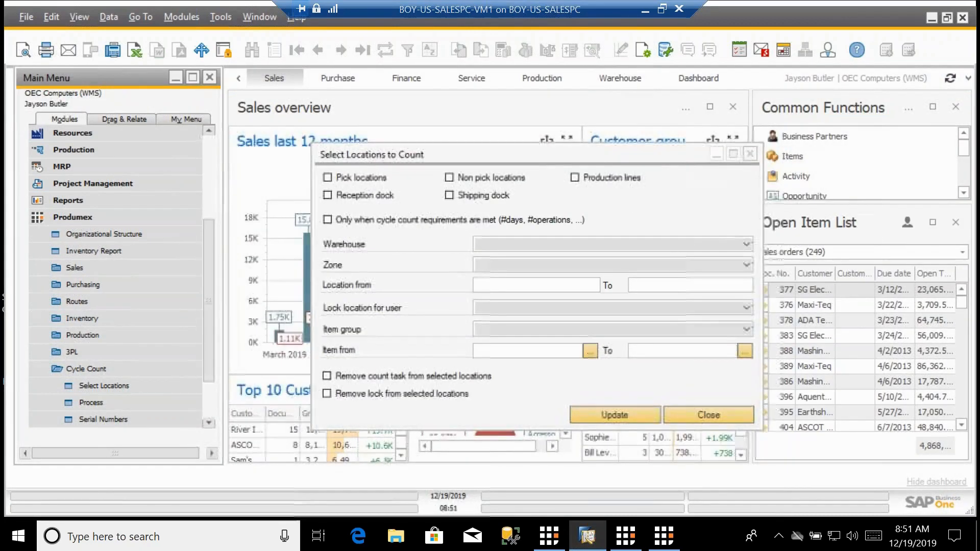
pyautogui.click(752, 155)
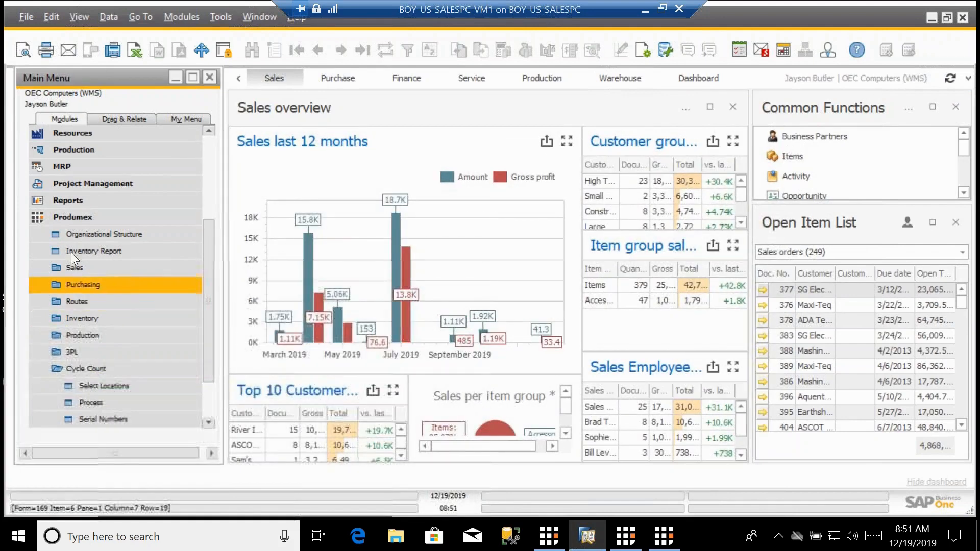
pyautogui.click(560, 535)
pyautogui.click(413, 377)
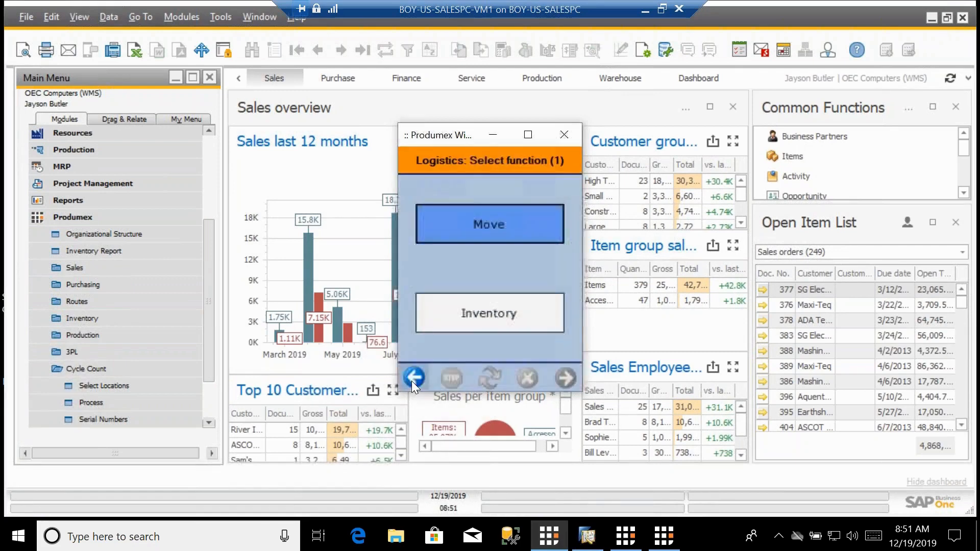
pyautogui.click(411, 380)
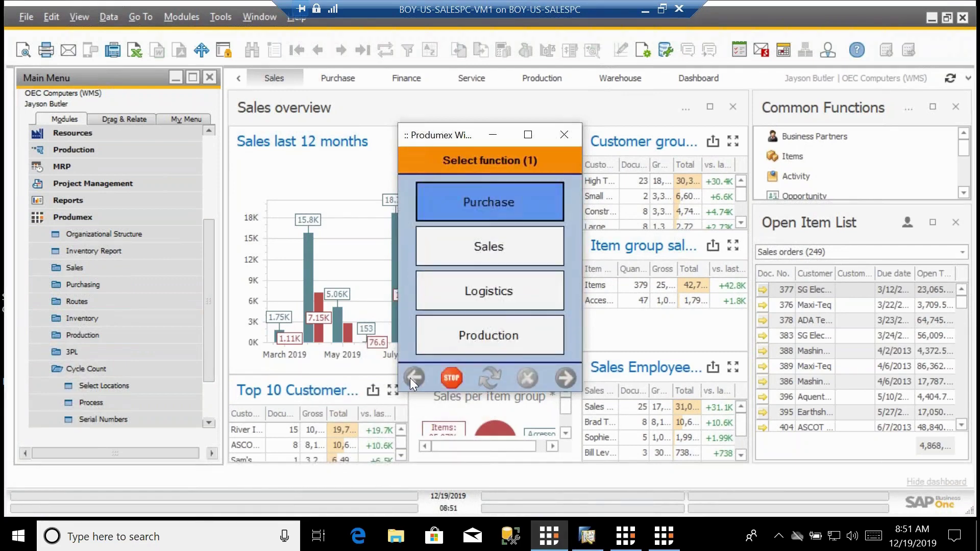
# Preview the Production functions, then minimize the handheld function menu.
pyautogui.click(526, 338)
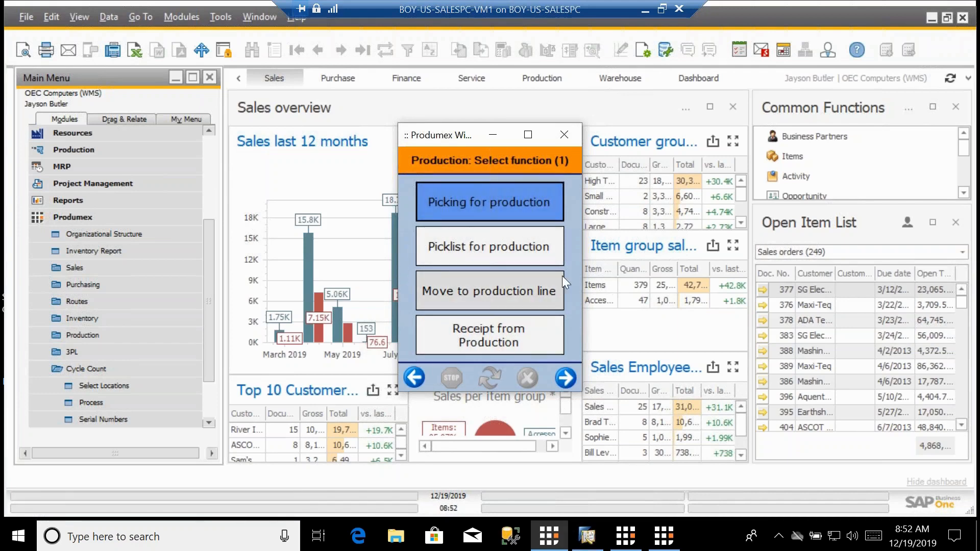
pyautogui.click(416, 378)
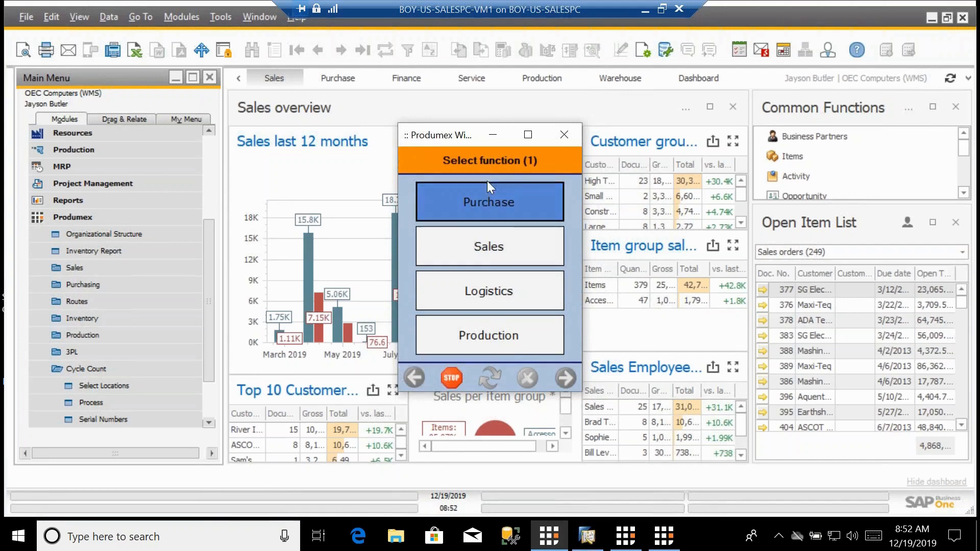
pyautogui.click(497, 136)
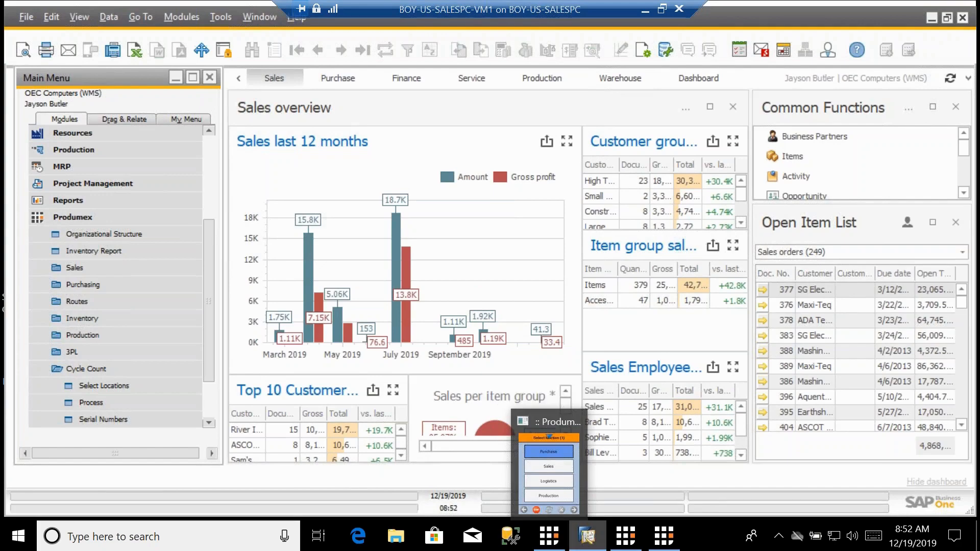
pyautogui.moveTo(625, 537)
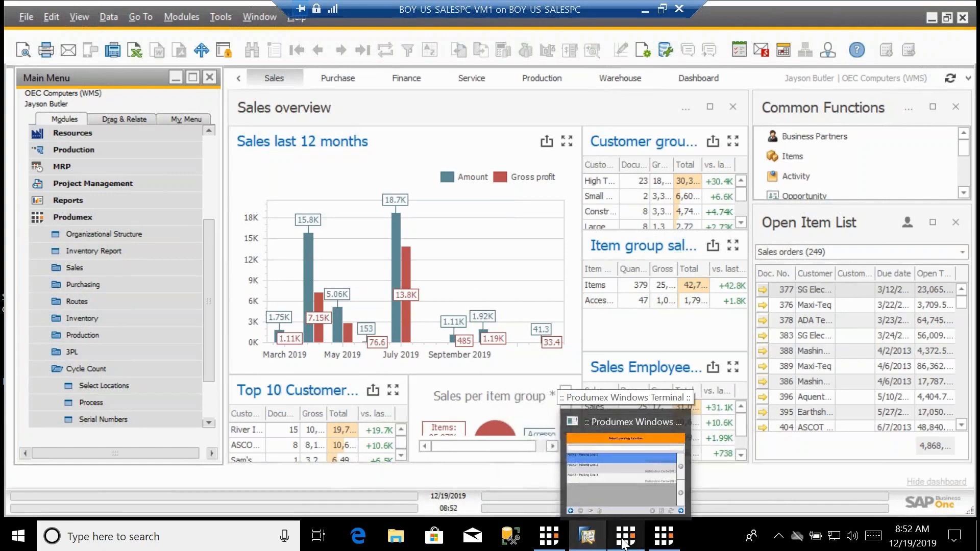
# Choose packing line PACK1 in the Windows Terminal.
pyautogui.click(626, 467)
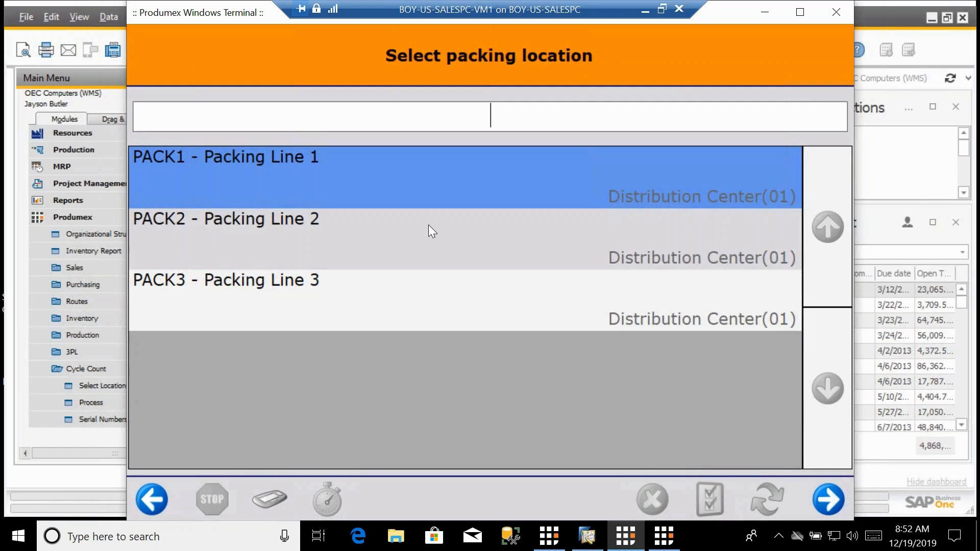
pyautogui.write('PACK1')
pyautogui.press('Return')
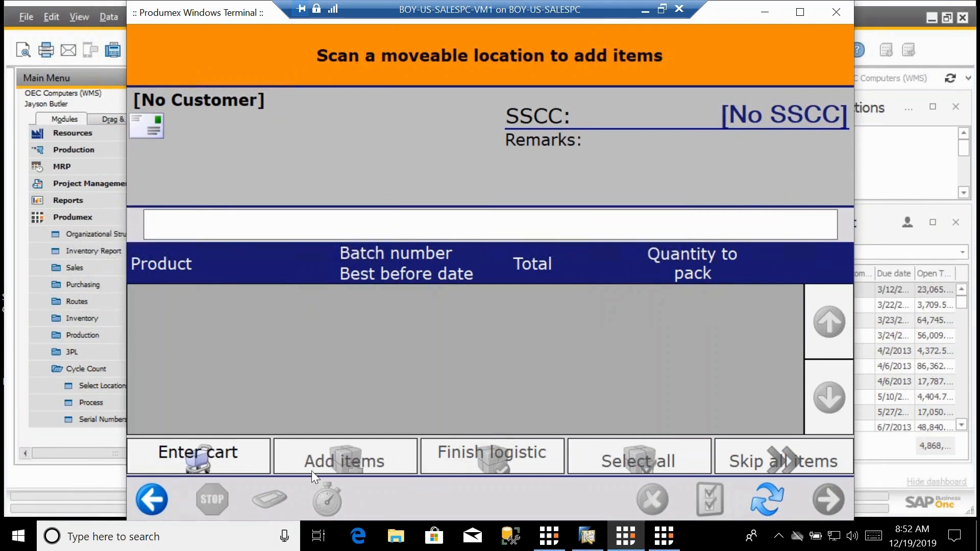
# Try carts CART1 and CART2, then identify moveable location C01B02 to pack from.
pyautogui.click(218, 463)
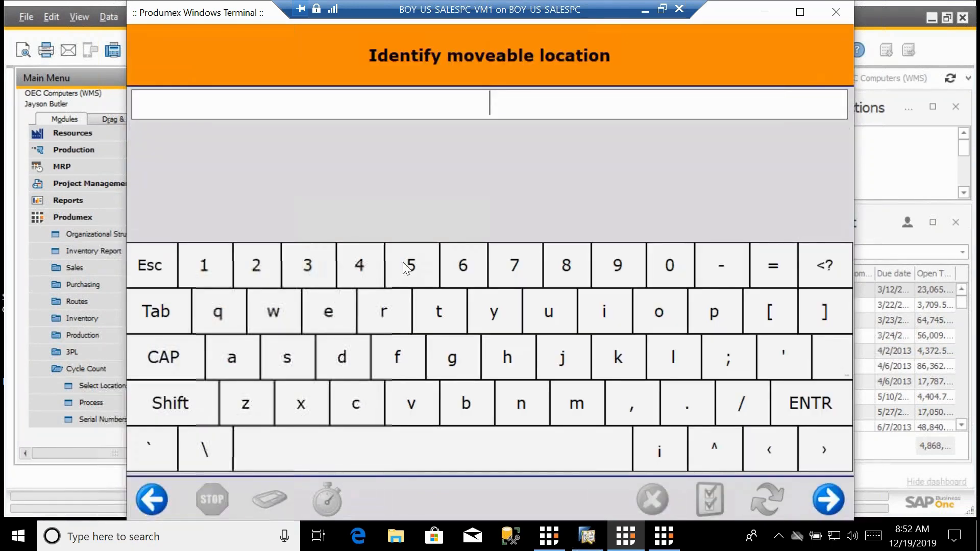
pyautogui.write('CART1')
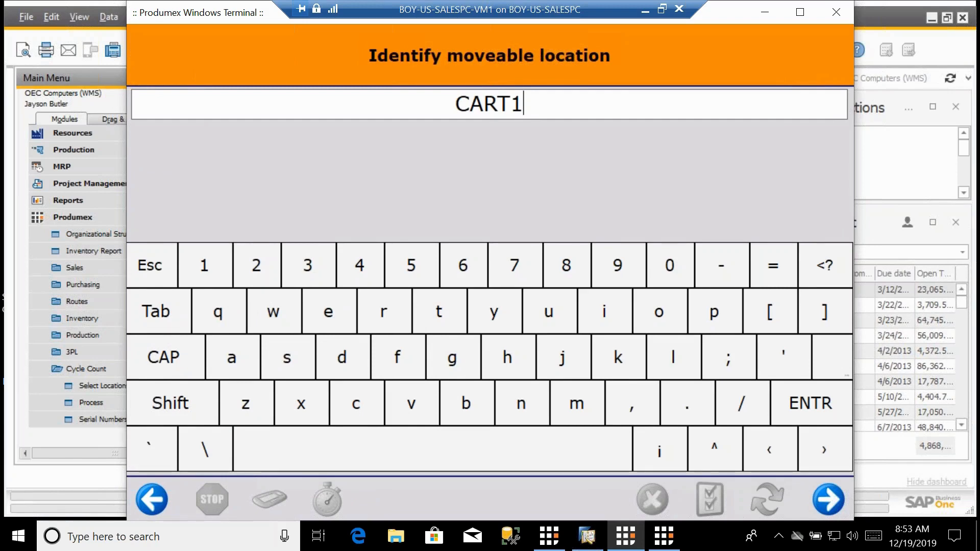
pyautogui.click(829, 500)
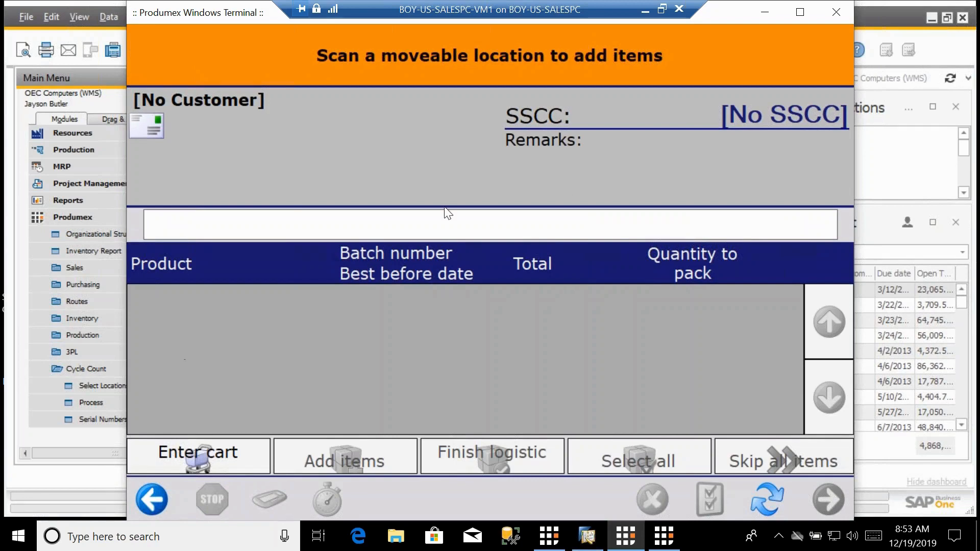
pyautogui.click(235, 459)
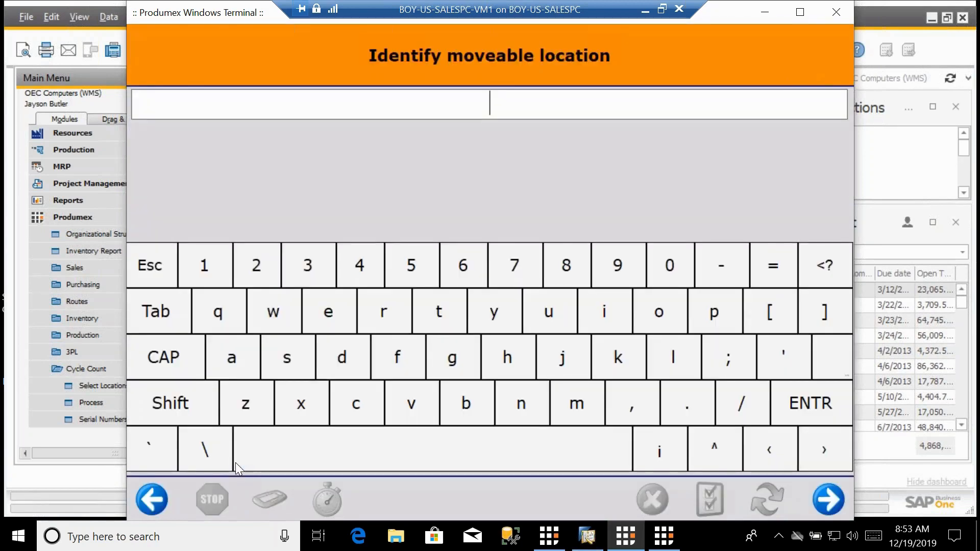
pyautogui.write('CART2')
pyautogui.press('Return')
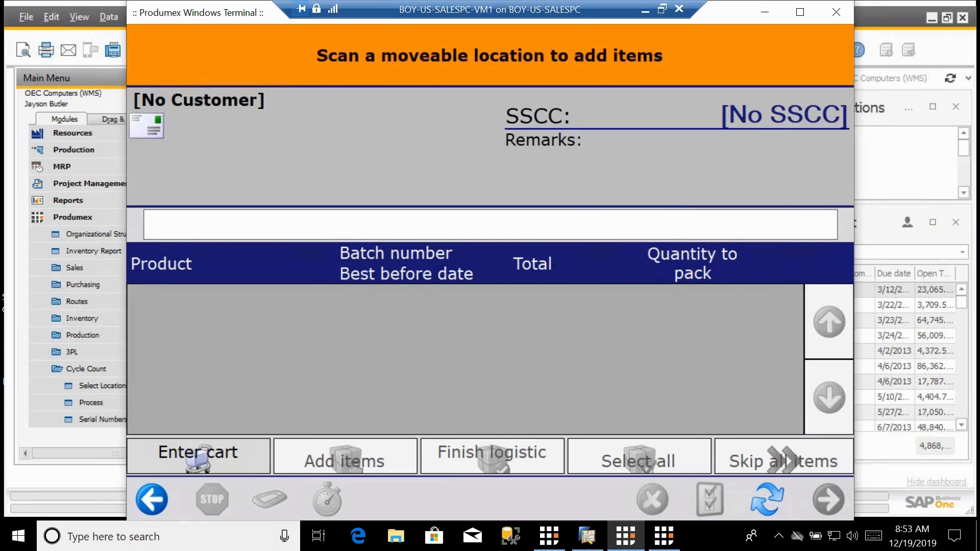
pyautogui.click(198, 455)
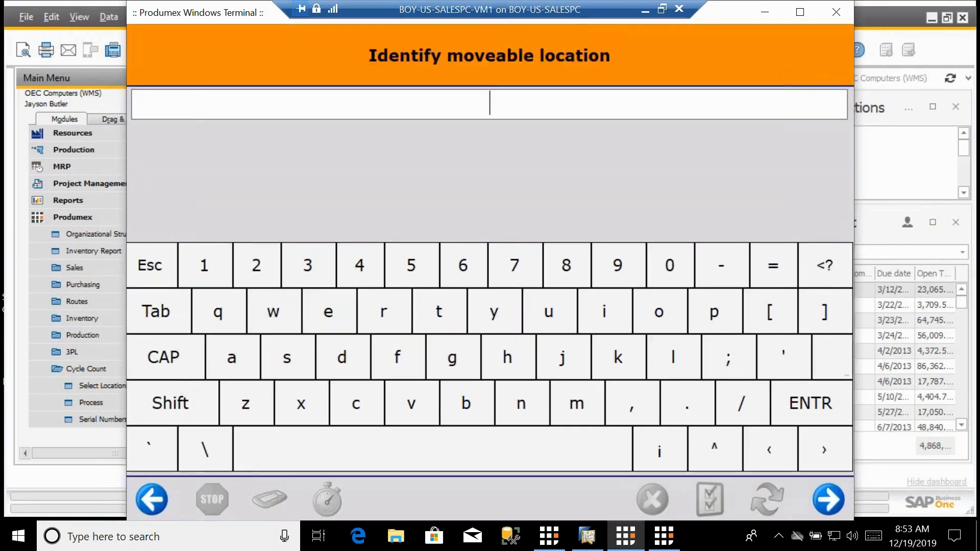
pyautogui.write('C01B02')
pyautogui.press('Return')
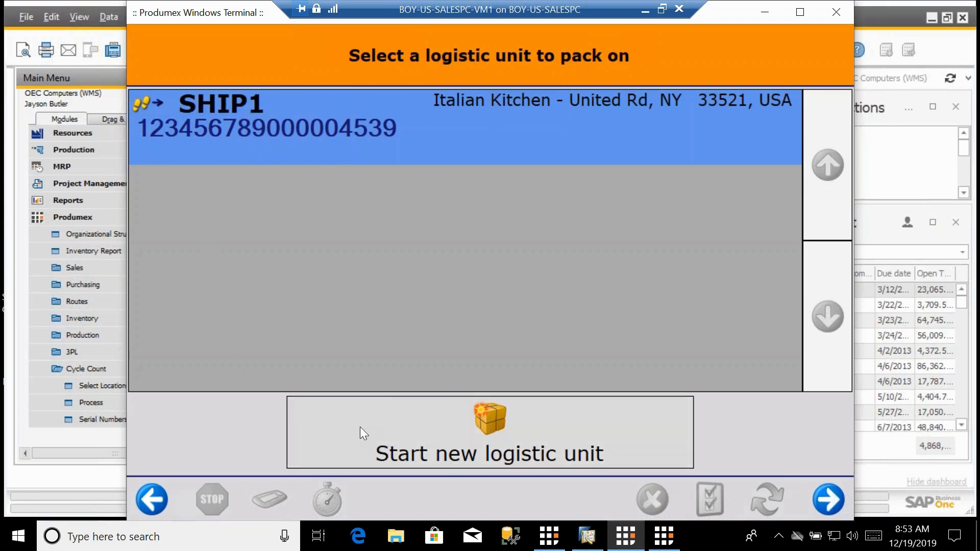
# Start a new logistic unit with a normal SSCC, then bring up the production-line terminal.
pyautogui.click(476, 436)
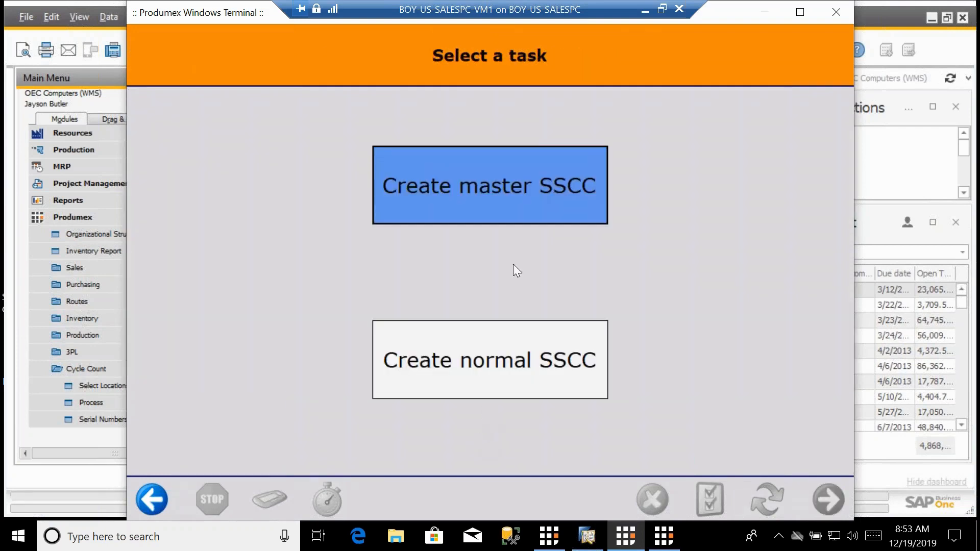
pyautogui.click(498, 353)
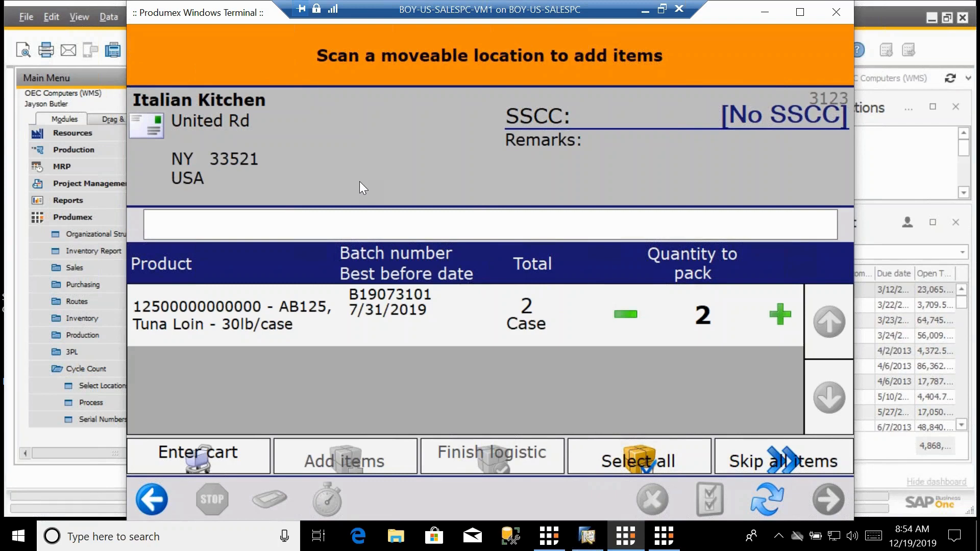
pyautogui.click(668, 541)
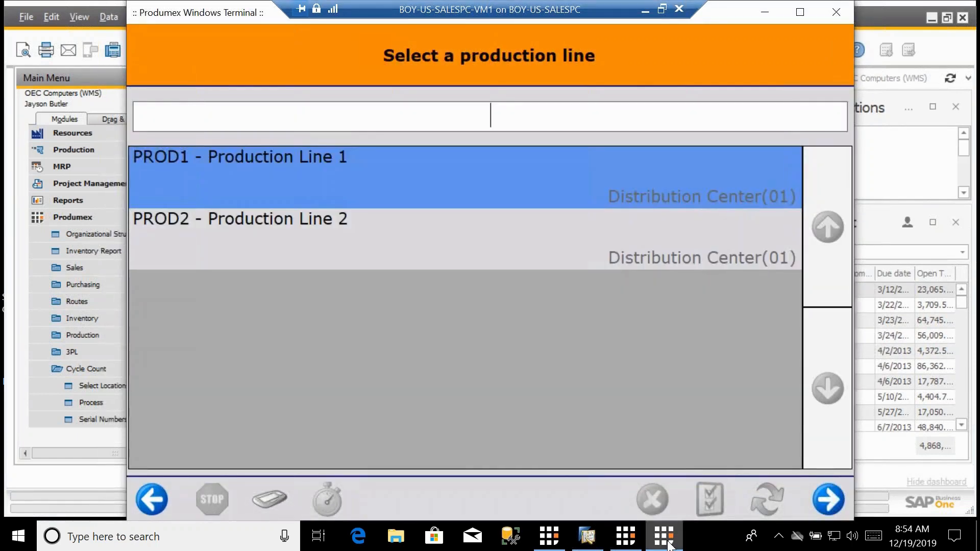
# Confirm Production Line 1 and accept the default batch numbers in the production terminal.
pyautogui.click(548, 536)
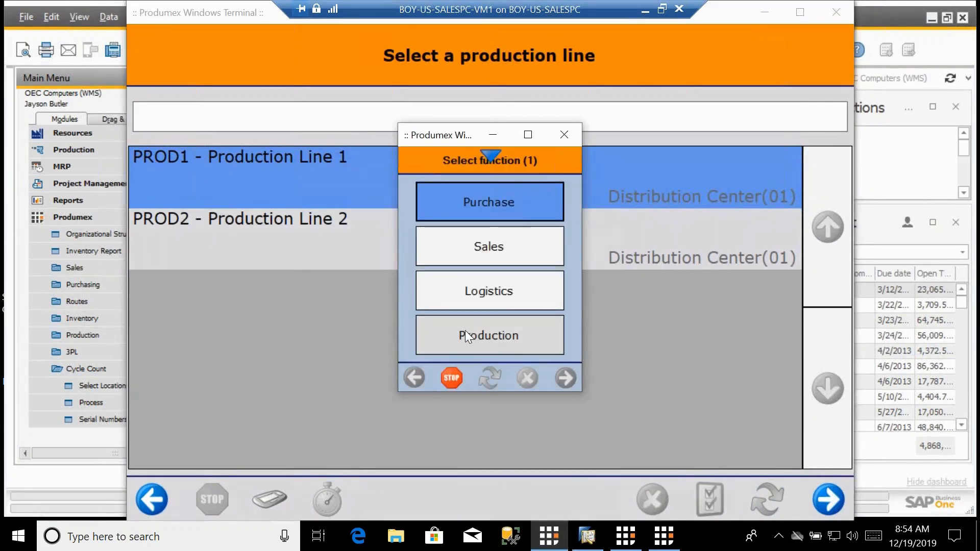
pyautogui.click(195, 16)
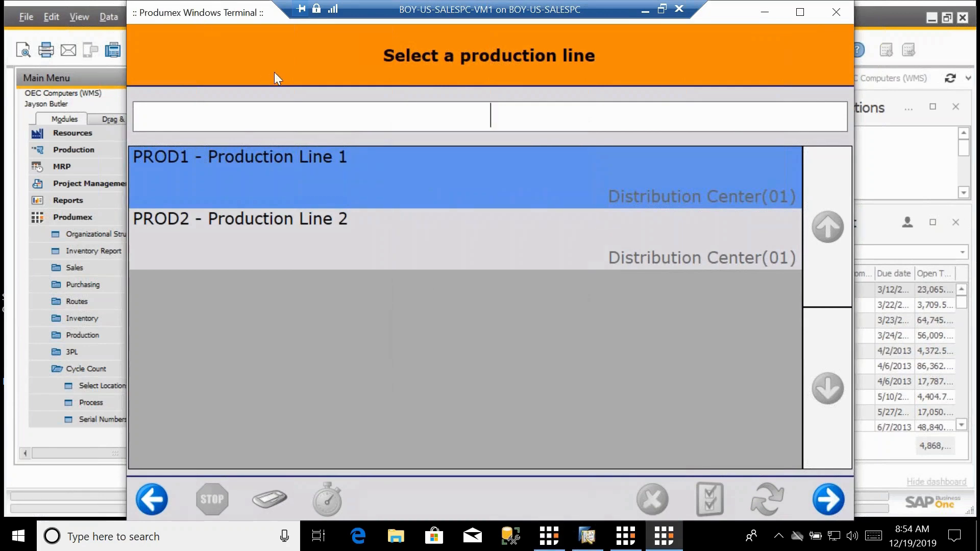
pyautogui.write('PROD1')
pyautogui.press('Return')
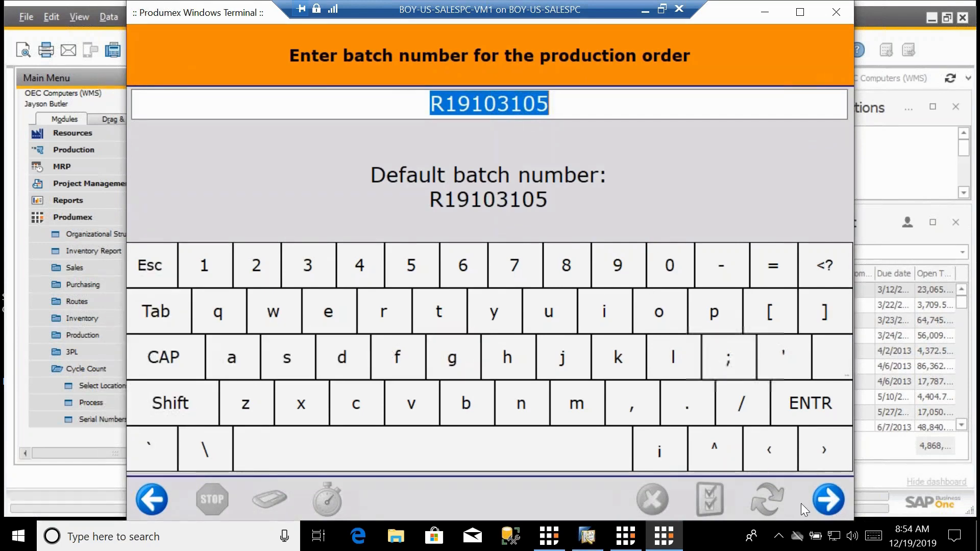
pyautogui.click(828, 496)
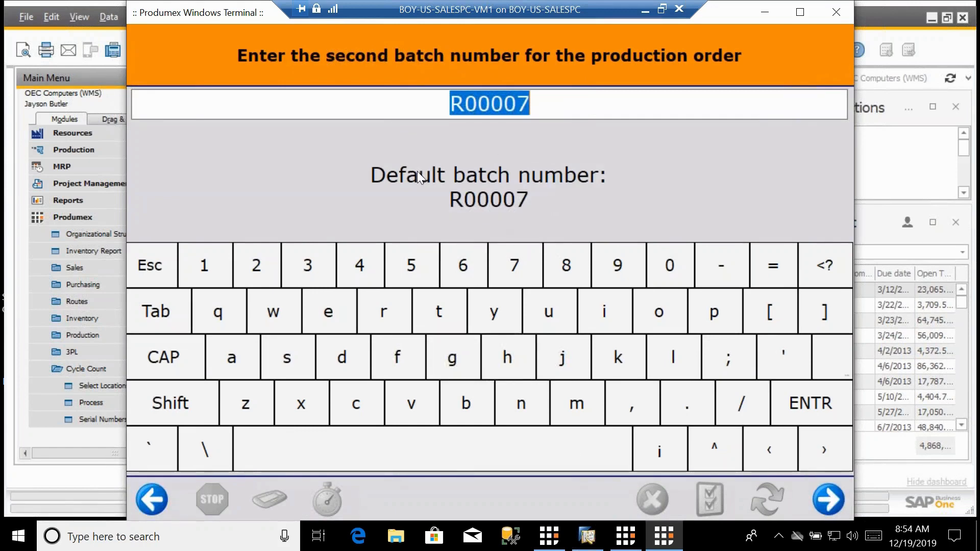
pyautogui.click(828, 500)
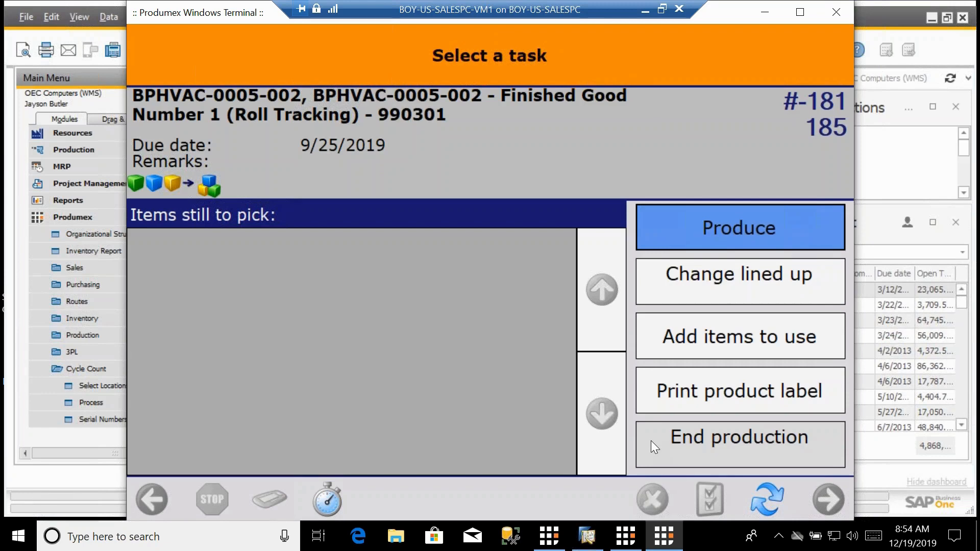
# Minimize both terminal windows to return to the SAP Business One dashboard.
pyautogui.click(766, 17)
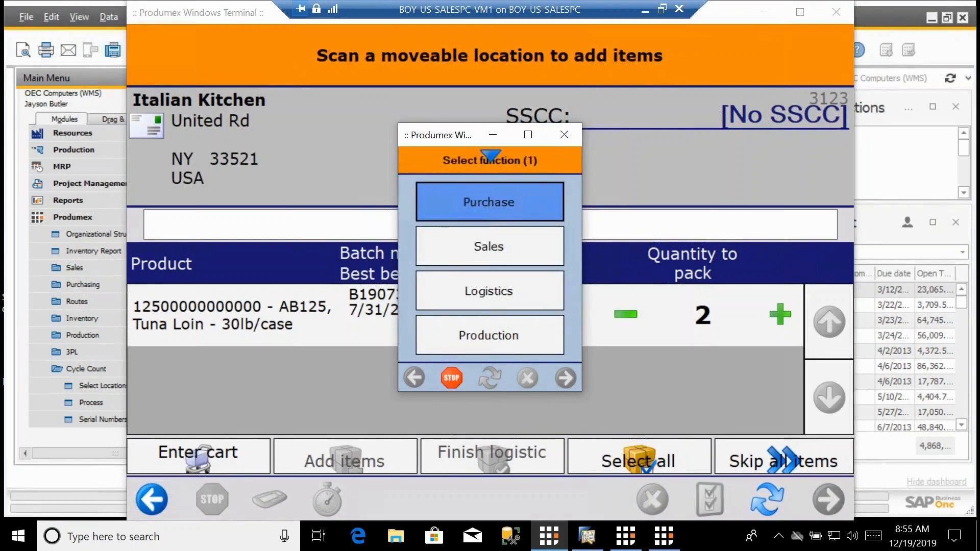
pyautogui.click(98, 79)
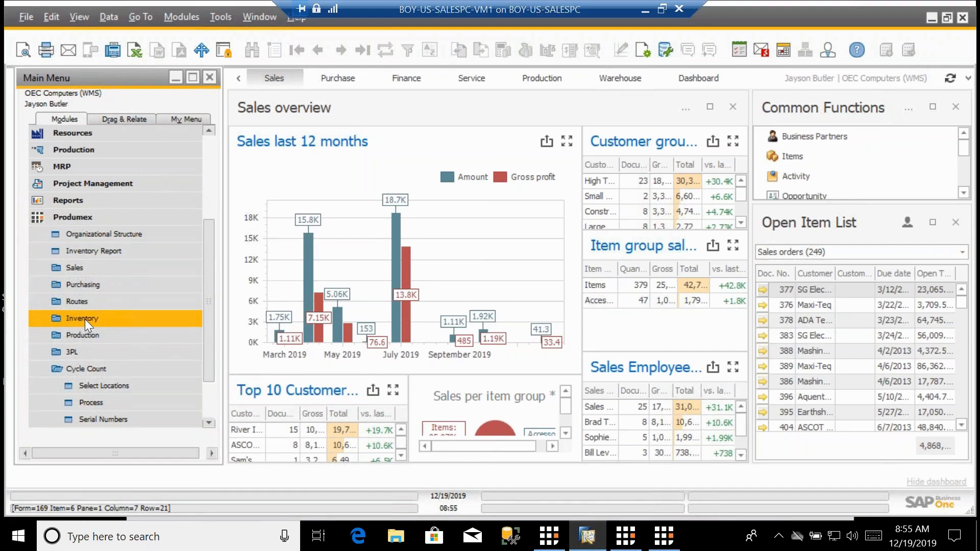
pyautogui.scroll(2, 87, 303)
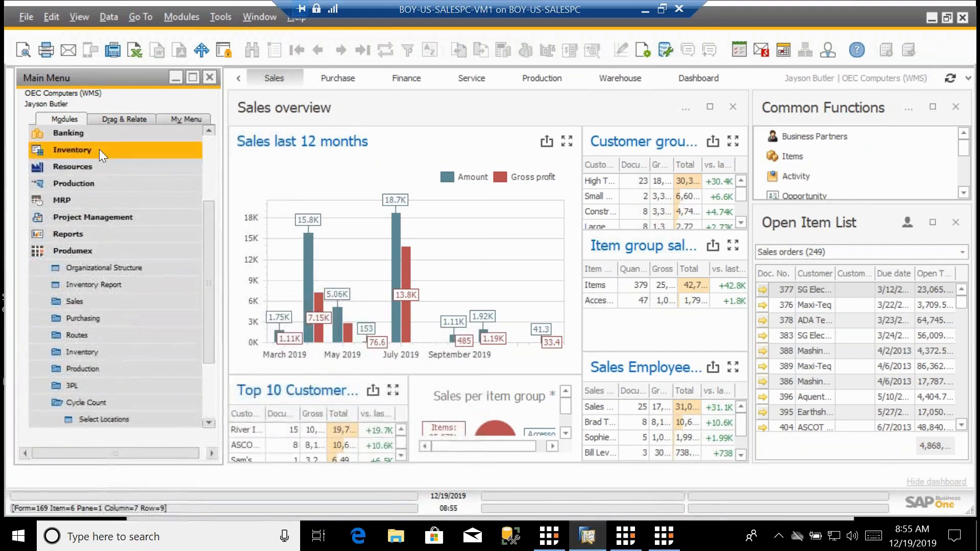
pyautogui.scroll(3, 99, 149)
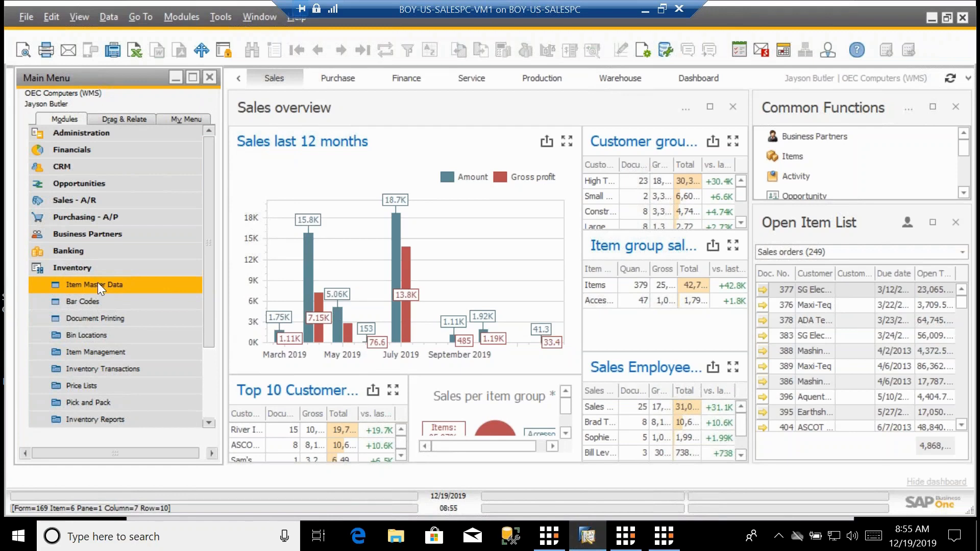
# Expand the Business Partners module listing Business Partner Master Data, Activity and Campaign.
pyautogui.click(110, 237)
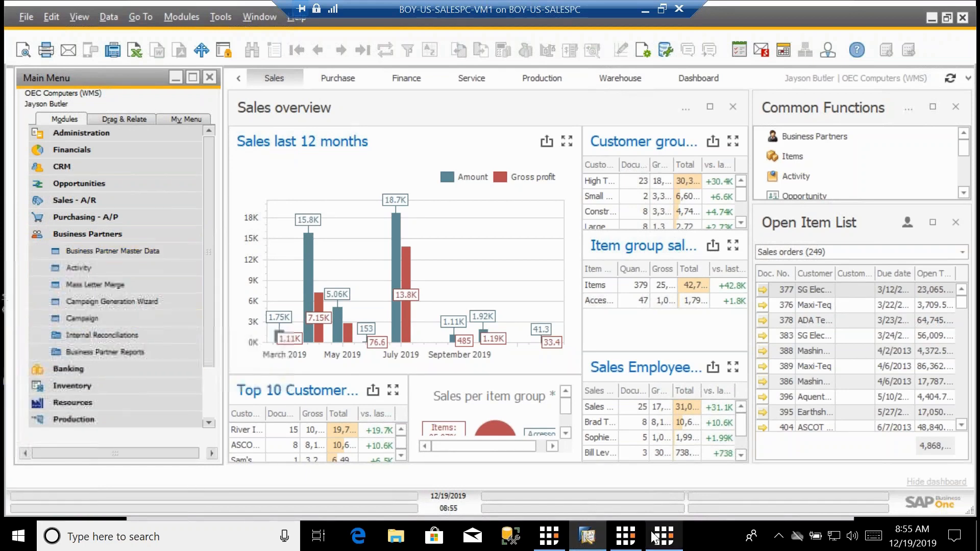
pyautogui.click(548, 537)
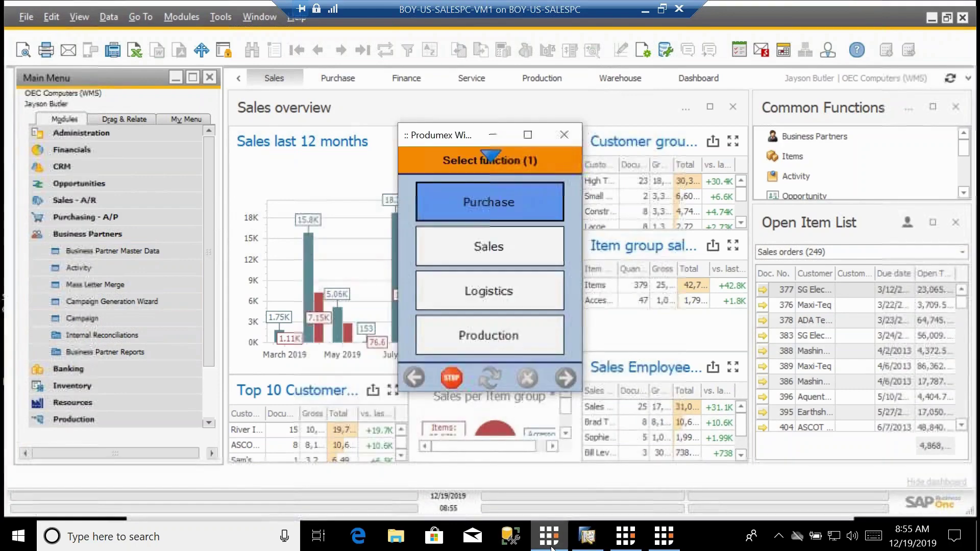
pyautogui.click(624, 536)
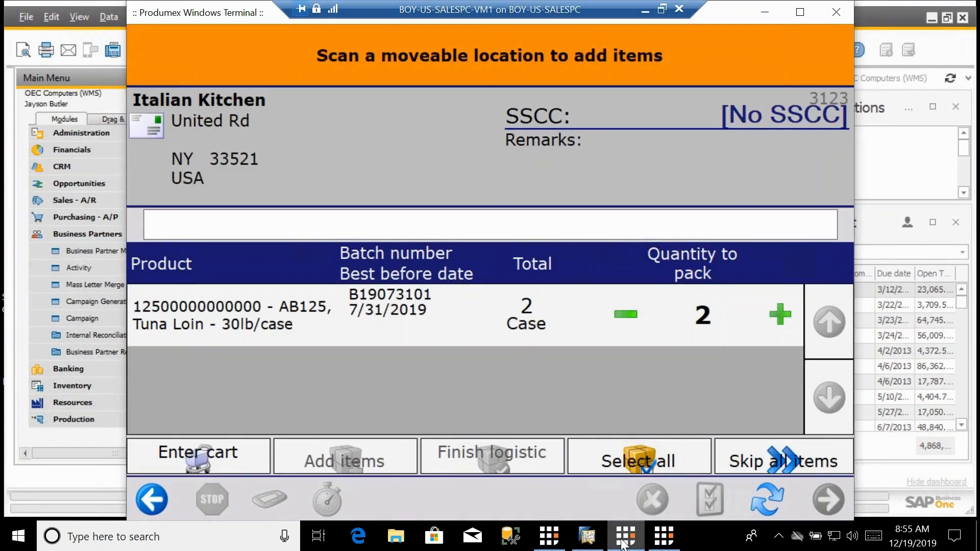
pyautogui.click(663, 536)
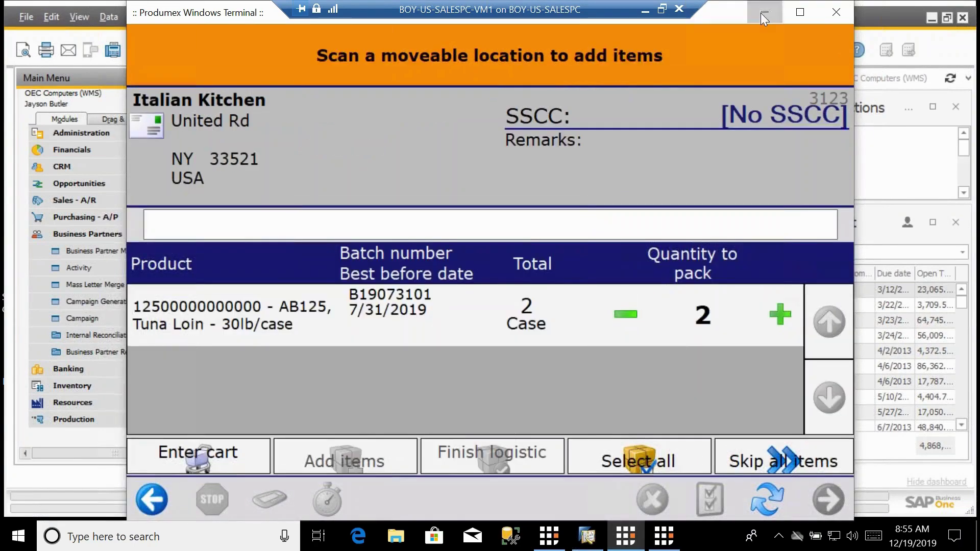
pyautogui.click(762, 12)
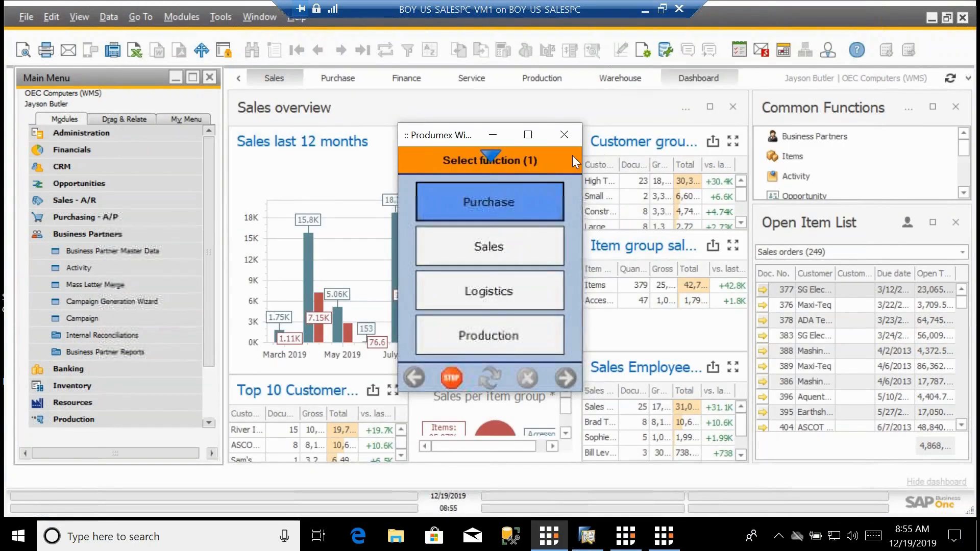
# Hide the terminal and start a new Goods Issue from Inventory > Inventory Transactions.
pyautogui.click(493, 135)
pyautogui.moveTo(113, 252)
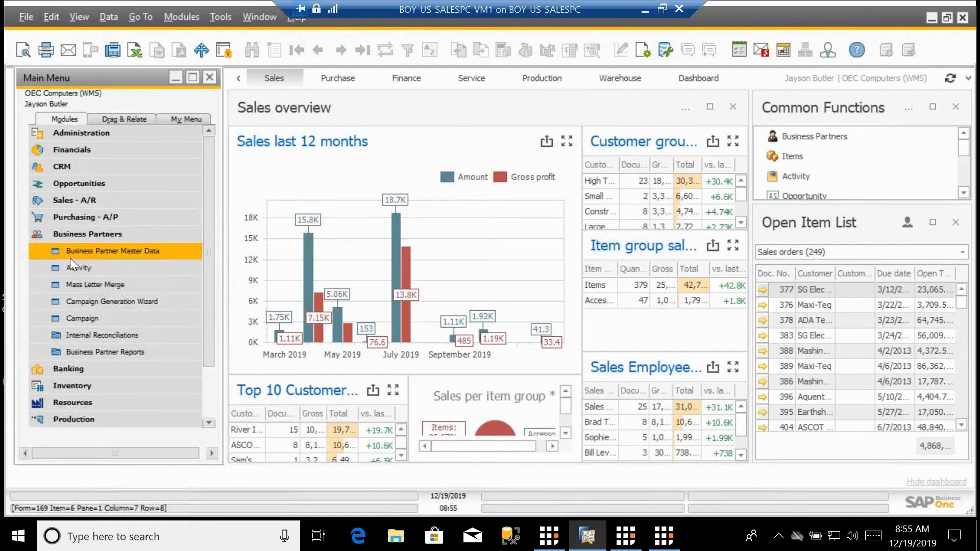
pyautogui.click(66, 234)
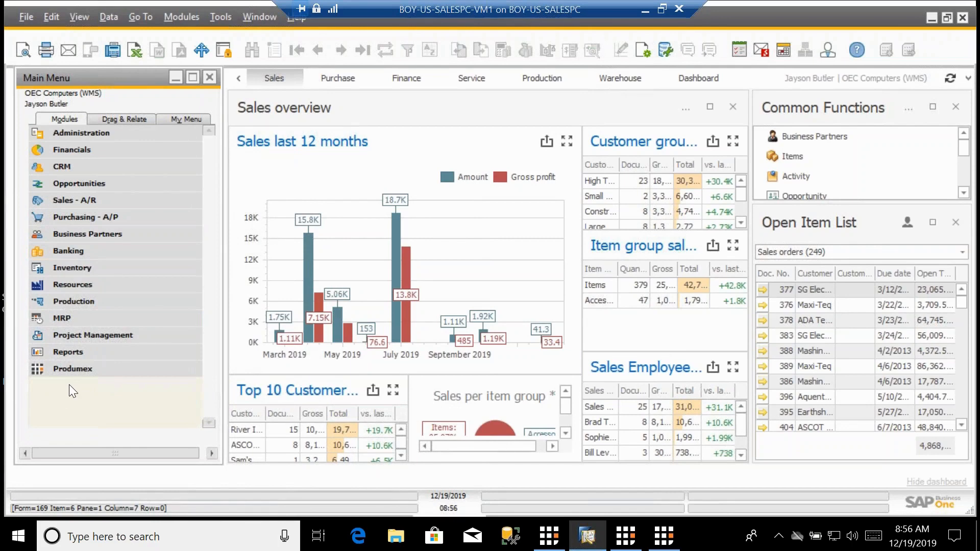
pyautogui.click(87, 268)
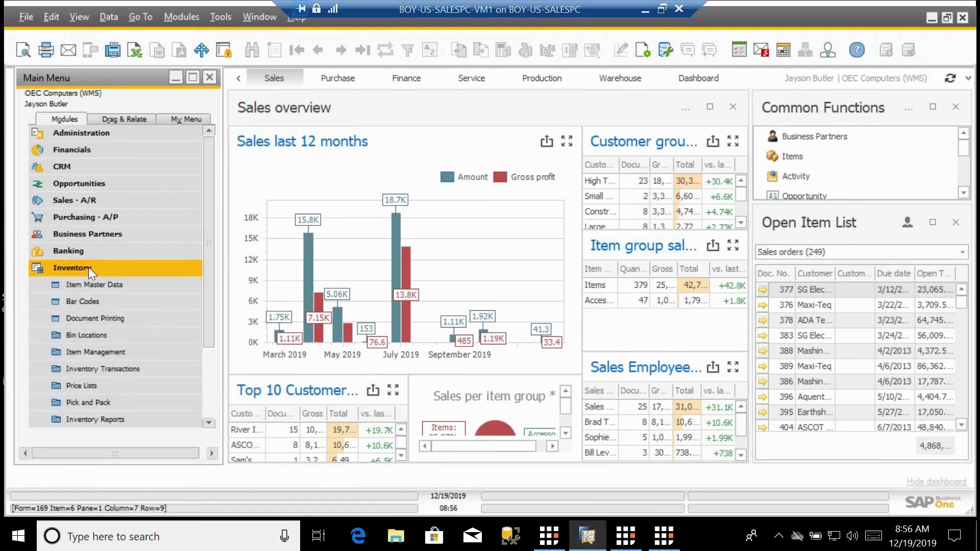
pyautogui.click(97, 370)
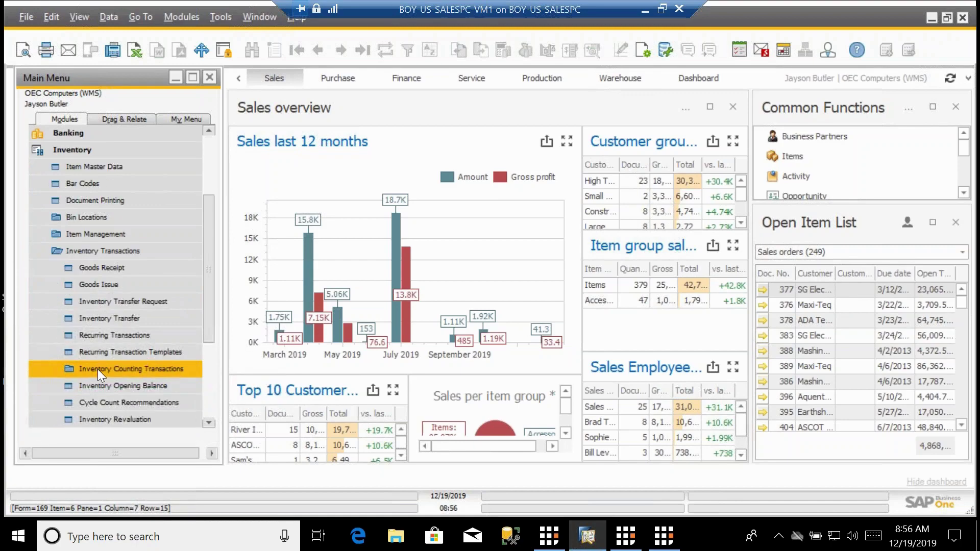
pyautogui.click(102, 285)
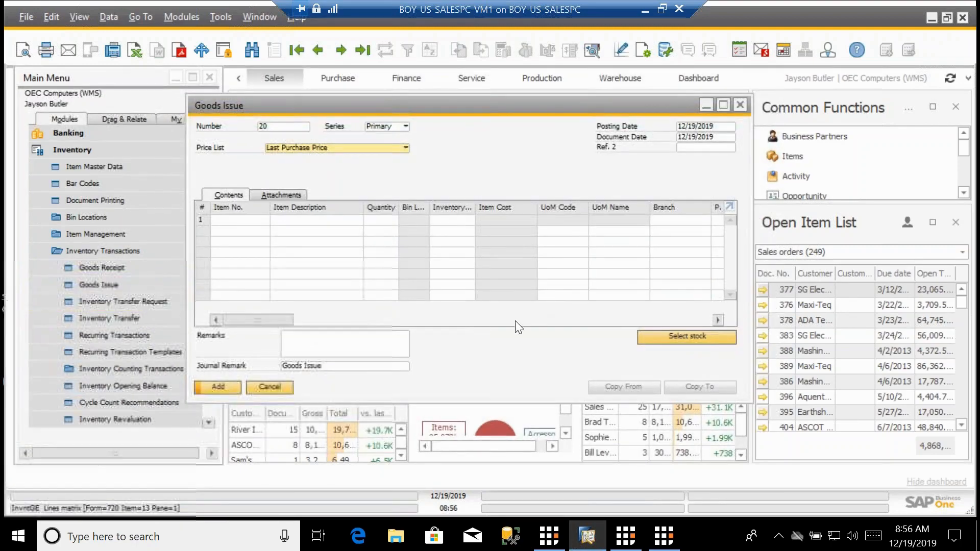
pyautogui.moveTo(266, 320); pyautogui.dragTo(311, 319)
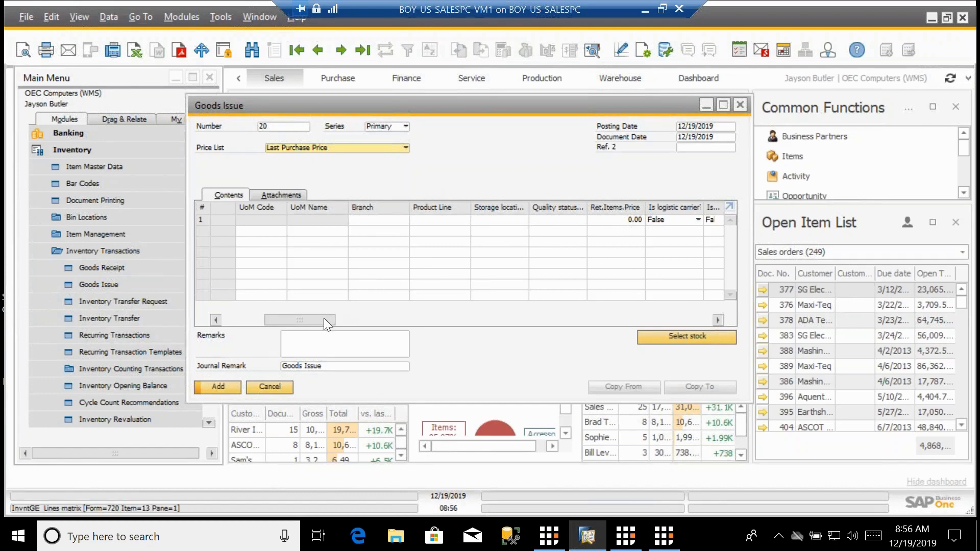
pyautogui.moveTo(324, 319); pyautogui.dragTo(266, 320)
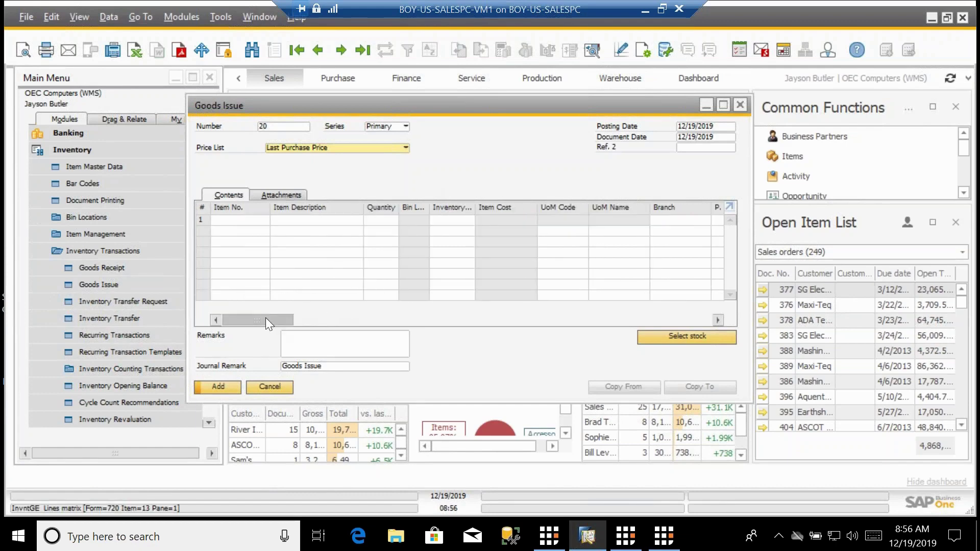
# Enter item F0710 Irish Organic Salmon in row 1 and browse the Storage location chooser without picking one.
pyautogui.click(241, 220)
pyautogui.write('F')
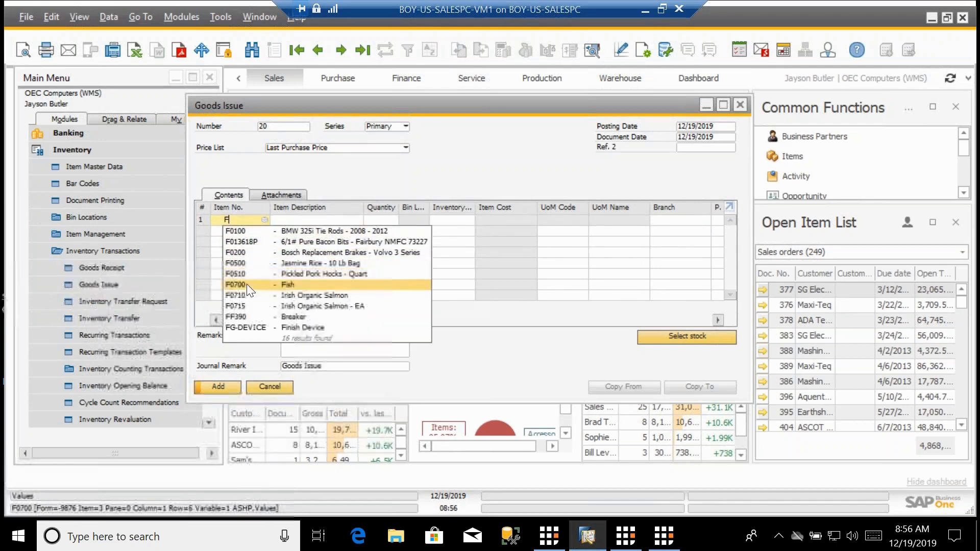
pyautogui.click(245, 295)
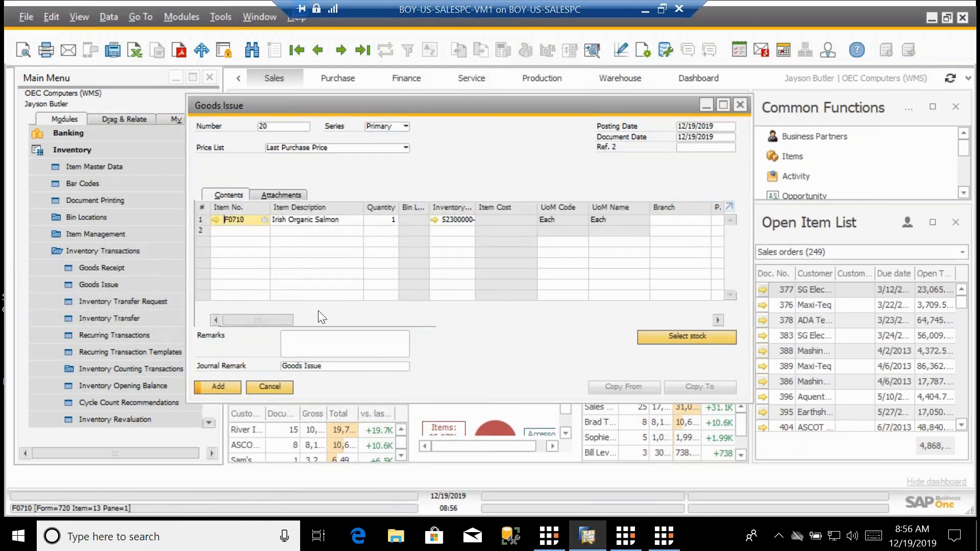
pyautogui.moveTo(281, 321)
pyautogui.mouseDown()
pyautogui.moveTo(366, 323)
pyautogui.moveTo(345, 321)
pyautogui.mouseUp()
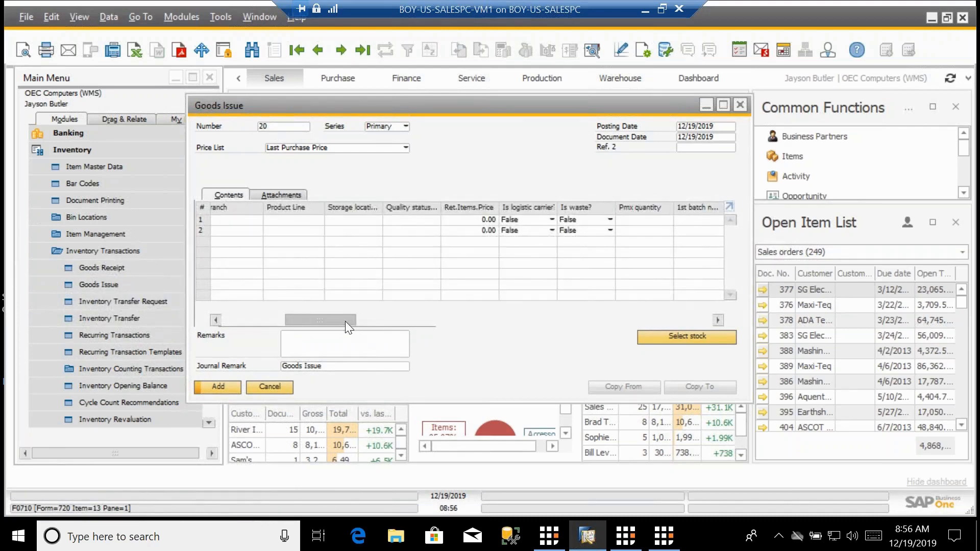
pyautogui.click(352, 219)
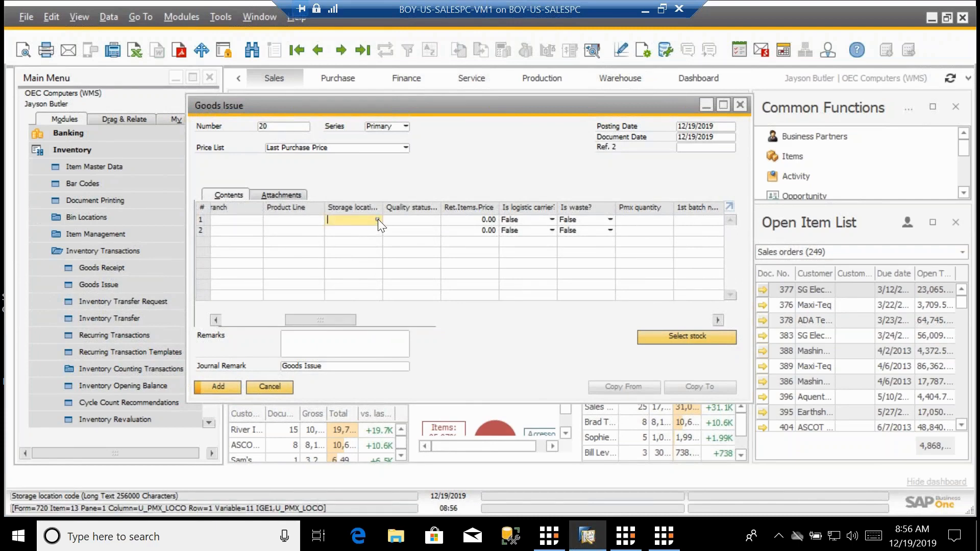
pyautogui.click(378, 220)
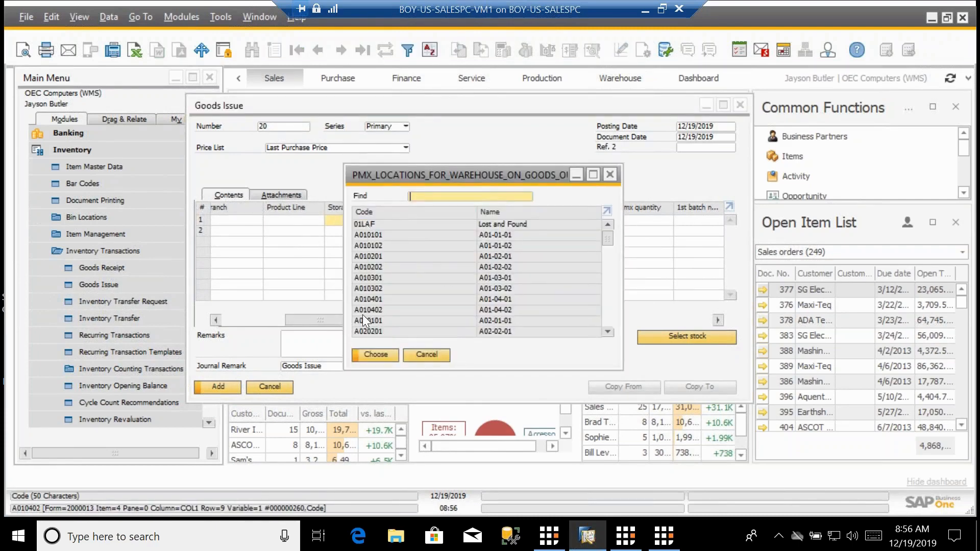
pyautogui.click(417, 356)
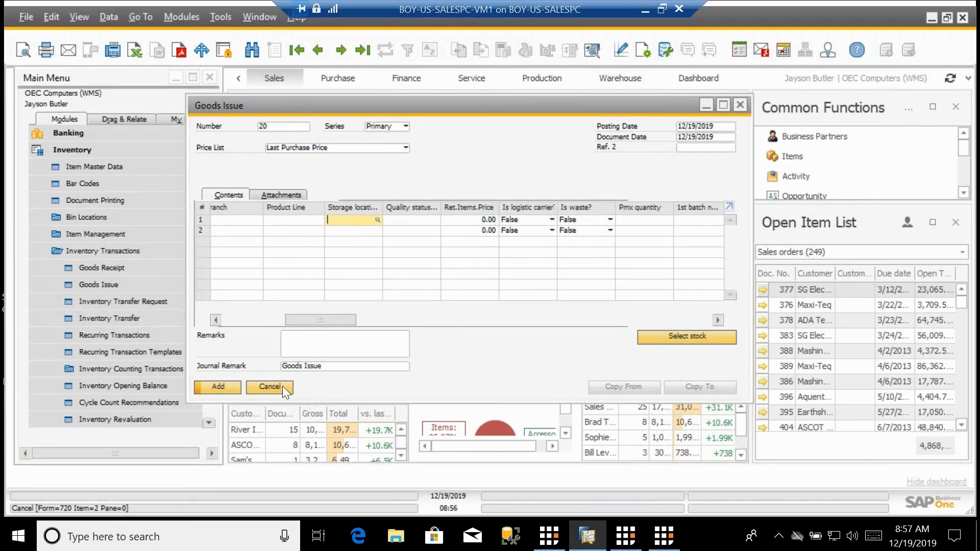
# Discard the Goods Issue without adding it and collapse the Inventory module.
pyautogui.click(283, 386)
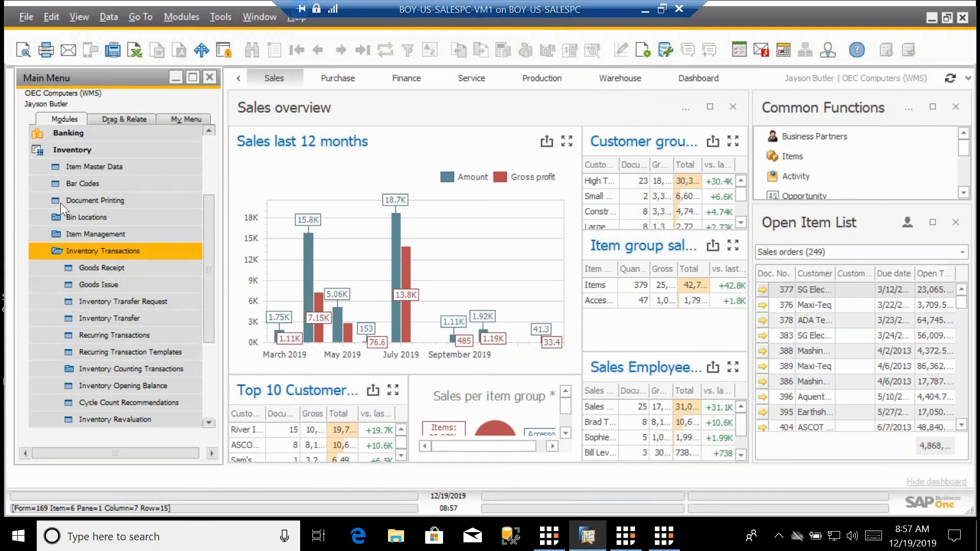
pyautogui.click(77, 152)
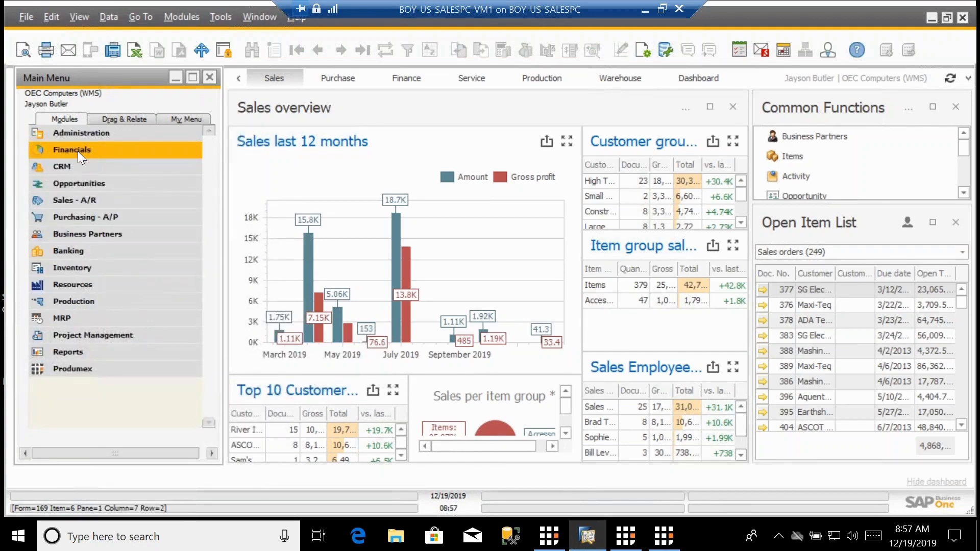